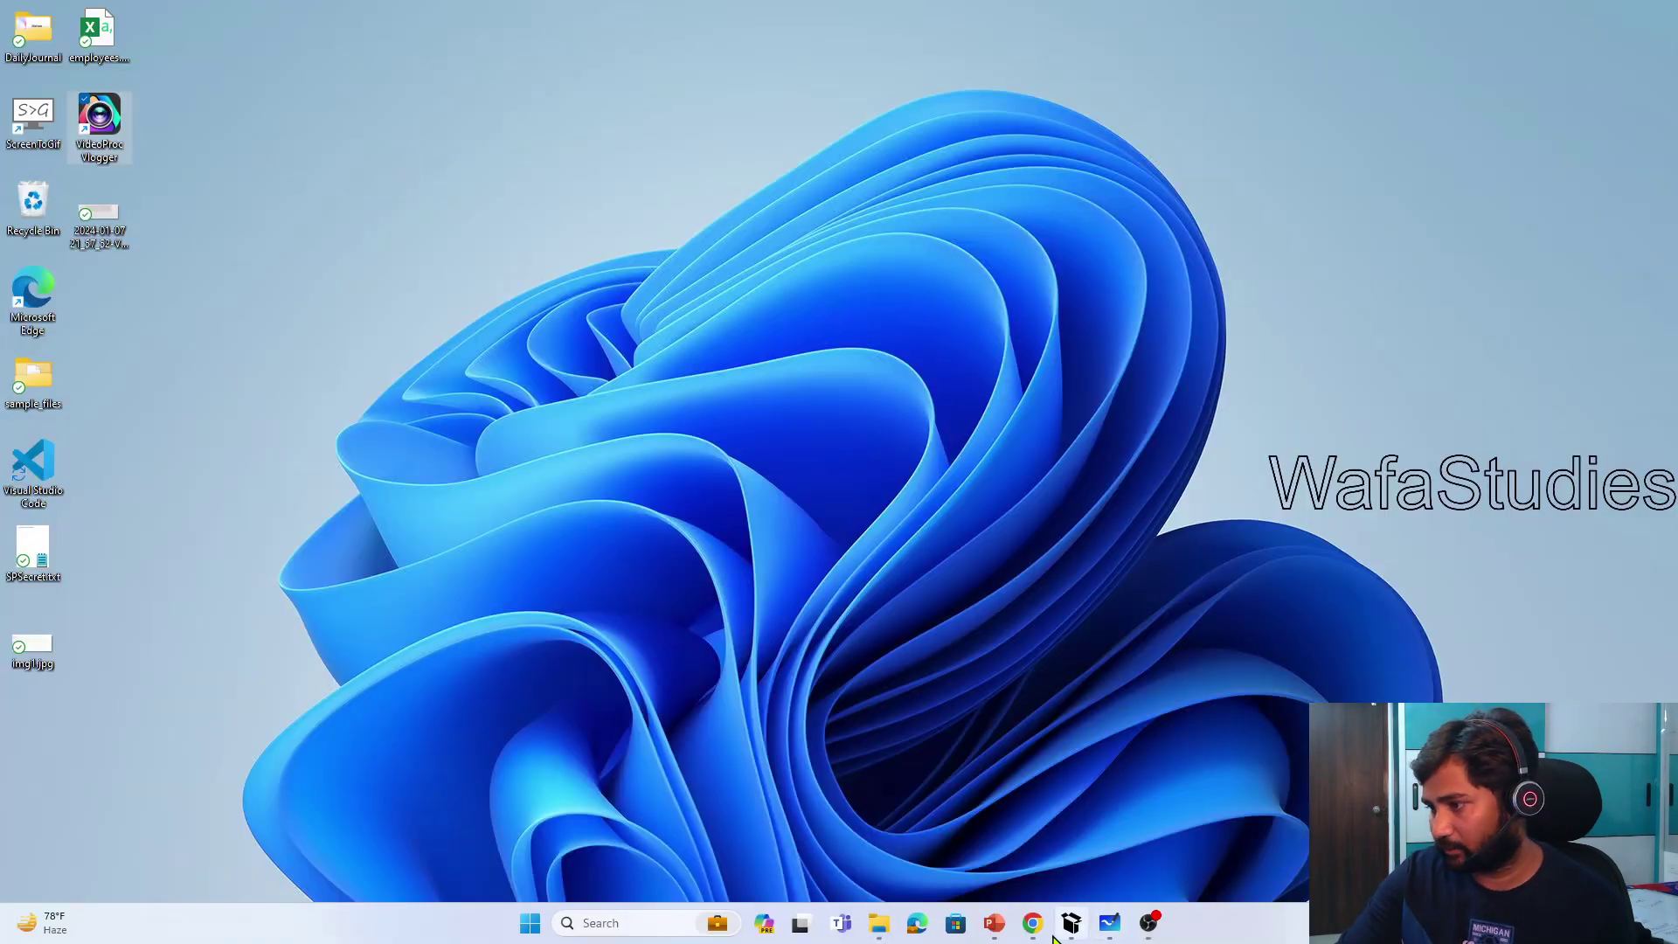
Step: Bring Chrome back and open the MySampleWorkSpace workspace in Fabric
{"action": "left_click", "coordinate": [1040, 926]}
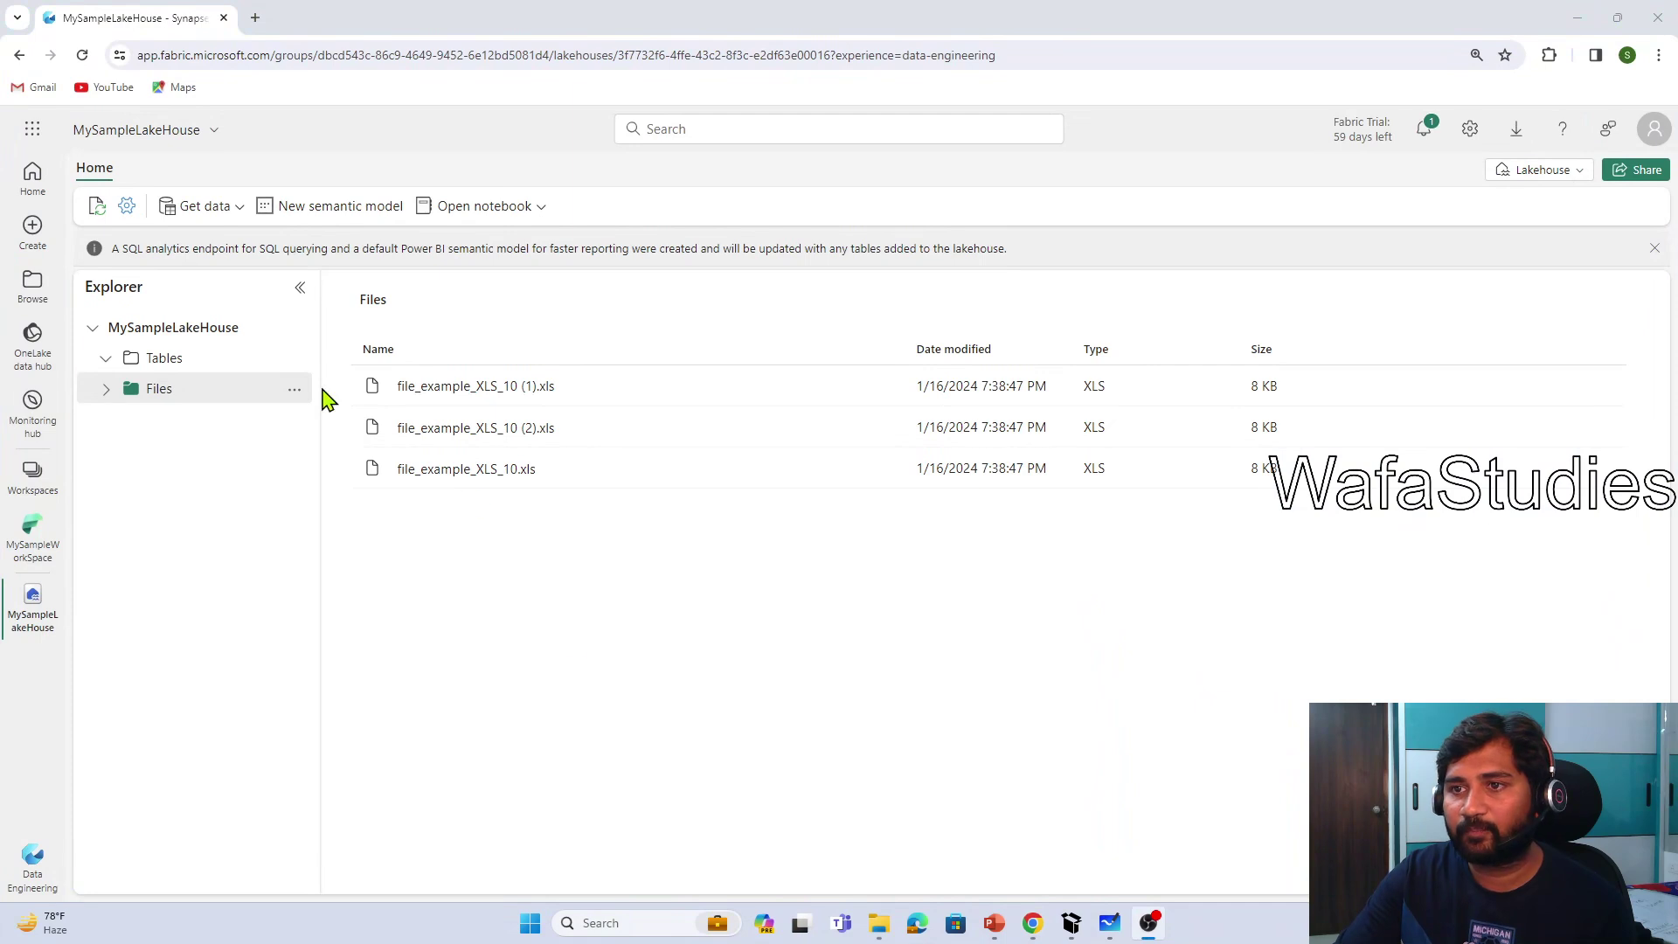
{"action": "left_click", "coordinate": [14, 474]}
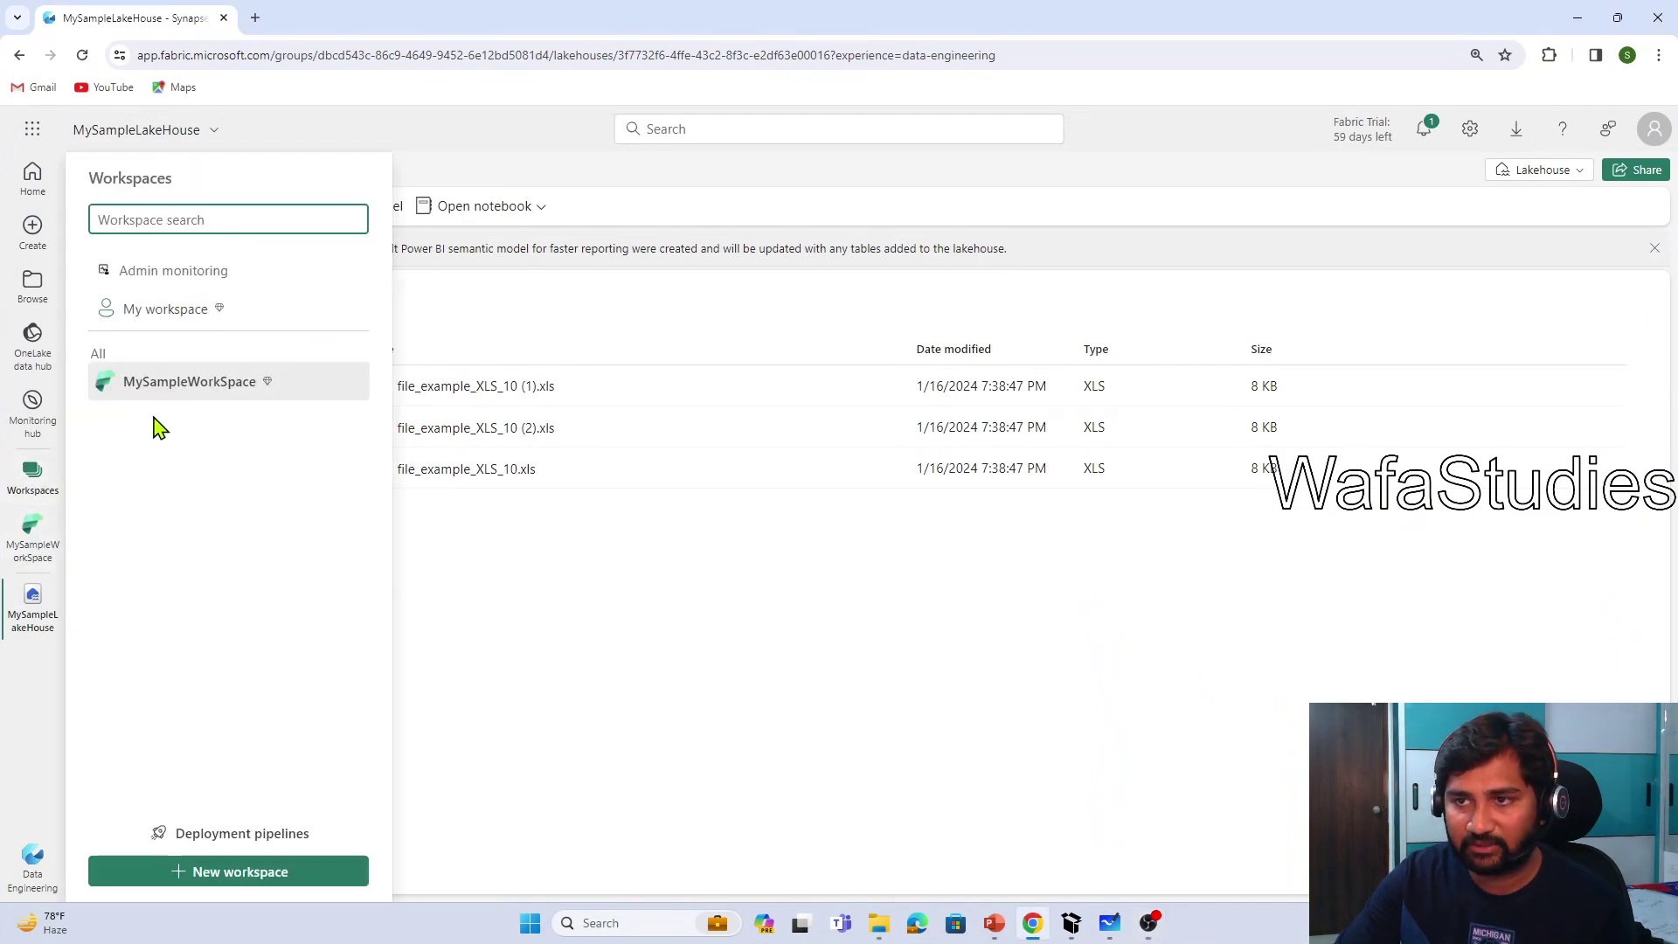
{"action": "left_click", "coordinate": [172, 384]}
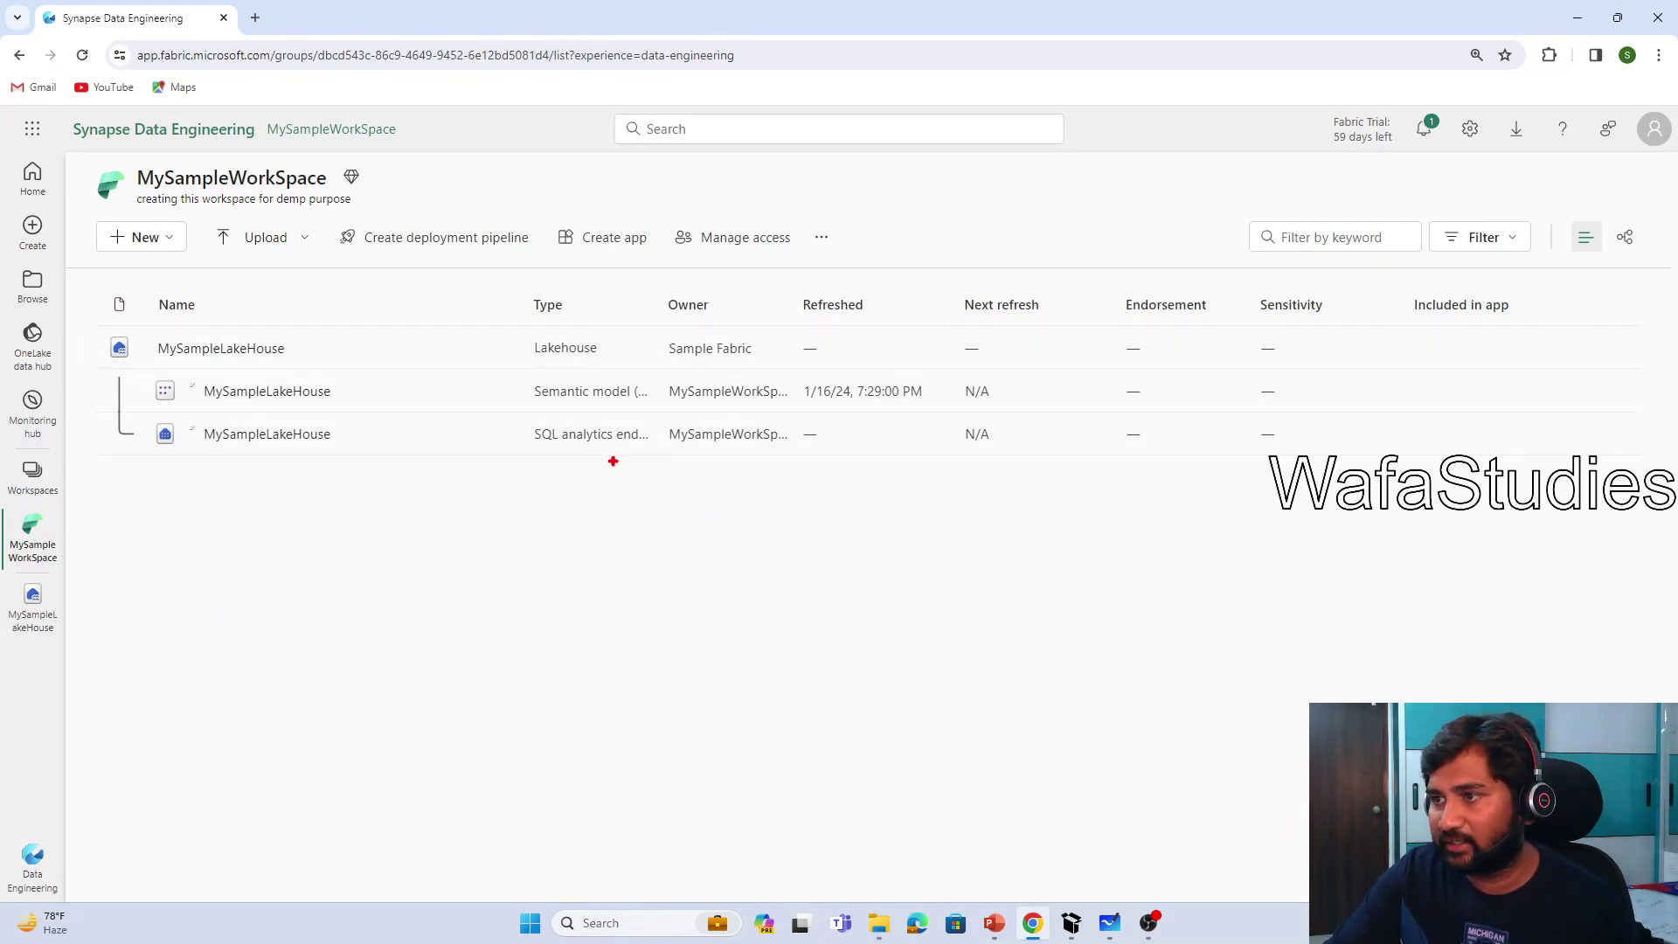
Step: Annotate the MySampleLakeHouse lakehouse, semantic model and SQL endpoint, then switch to File Explorer
{"action": "left_click_drag", "start_coordinate": [327, 443], "coordinate": [359, 523]}
{"action": "left_click_drag", "start_coordinate": [298, 348], "coordinate": [429, 310]}
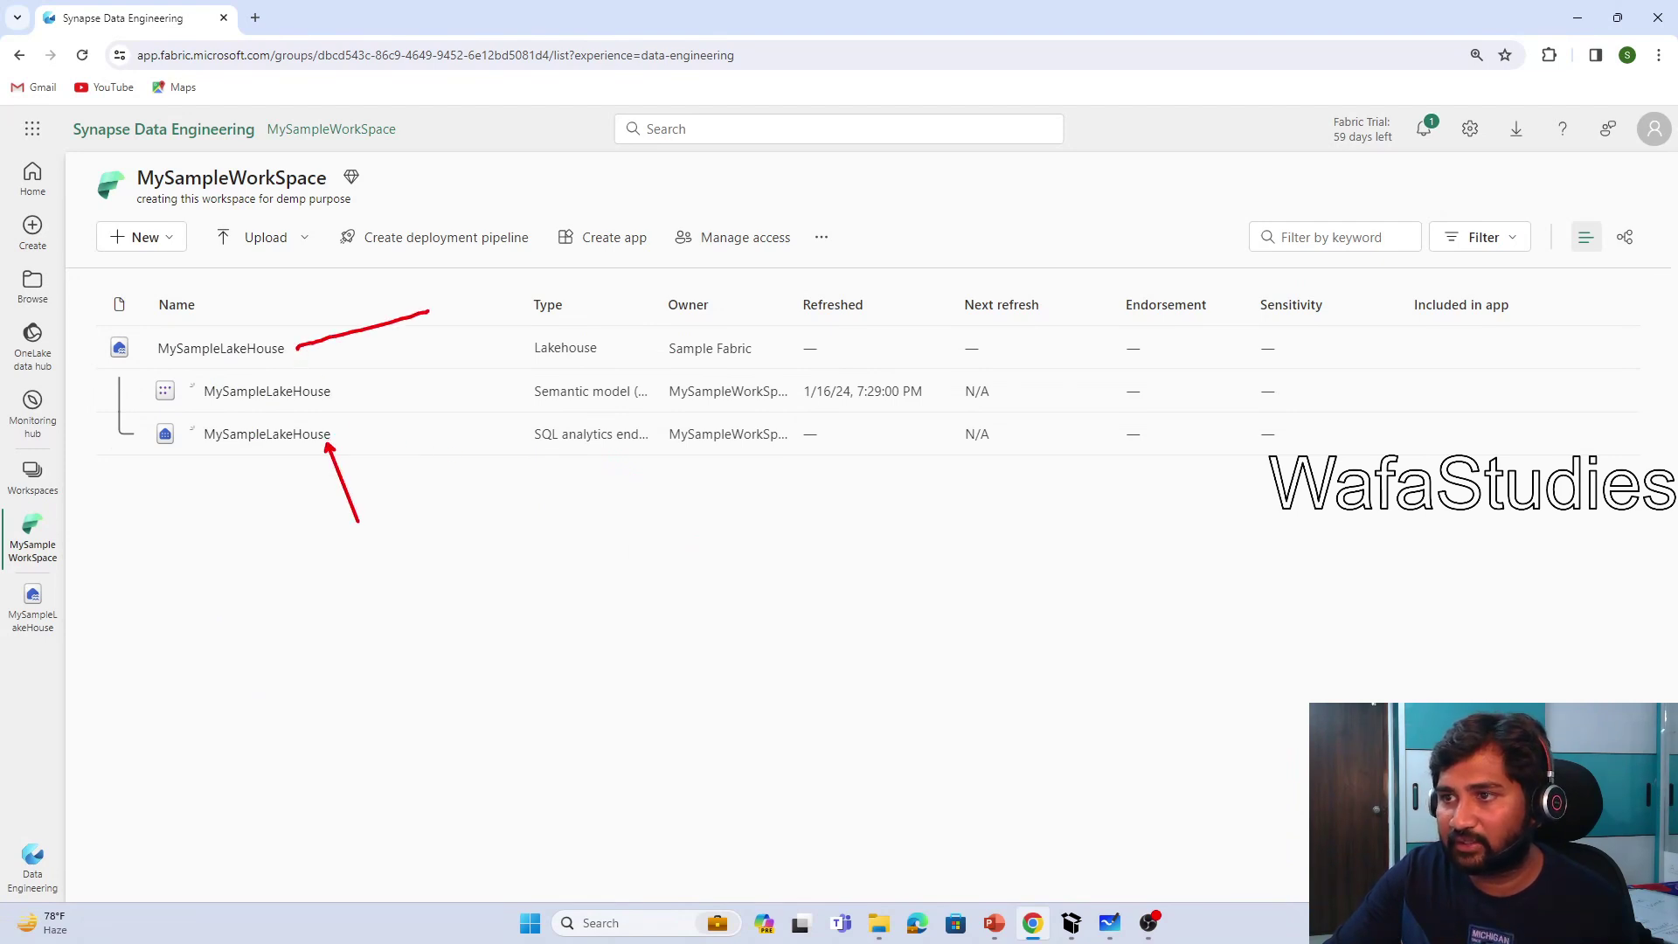
{"action": "mouse_move", "coordinate": [522, 334]}
{"action": "left_mouse_down"}
{"action": "mouse_move", "coordinate": [534, 358]}
{"action": "mouse_move", "coordinate": [655, 376]}
{"action": "left_mouse_up"}
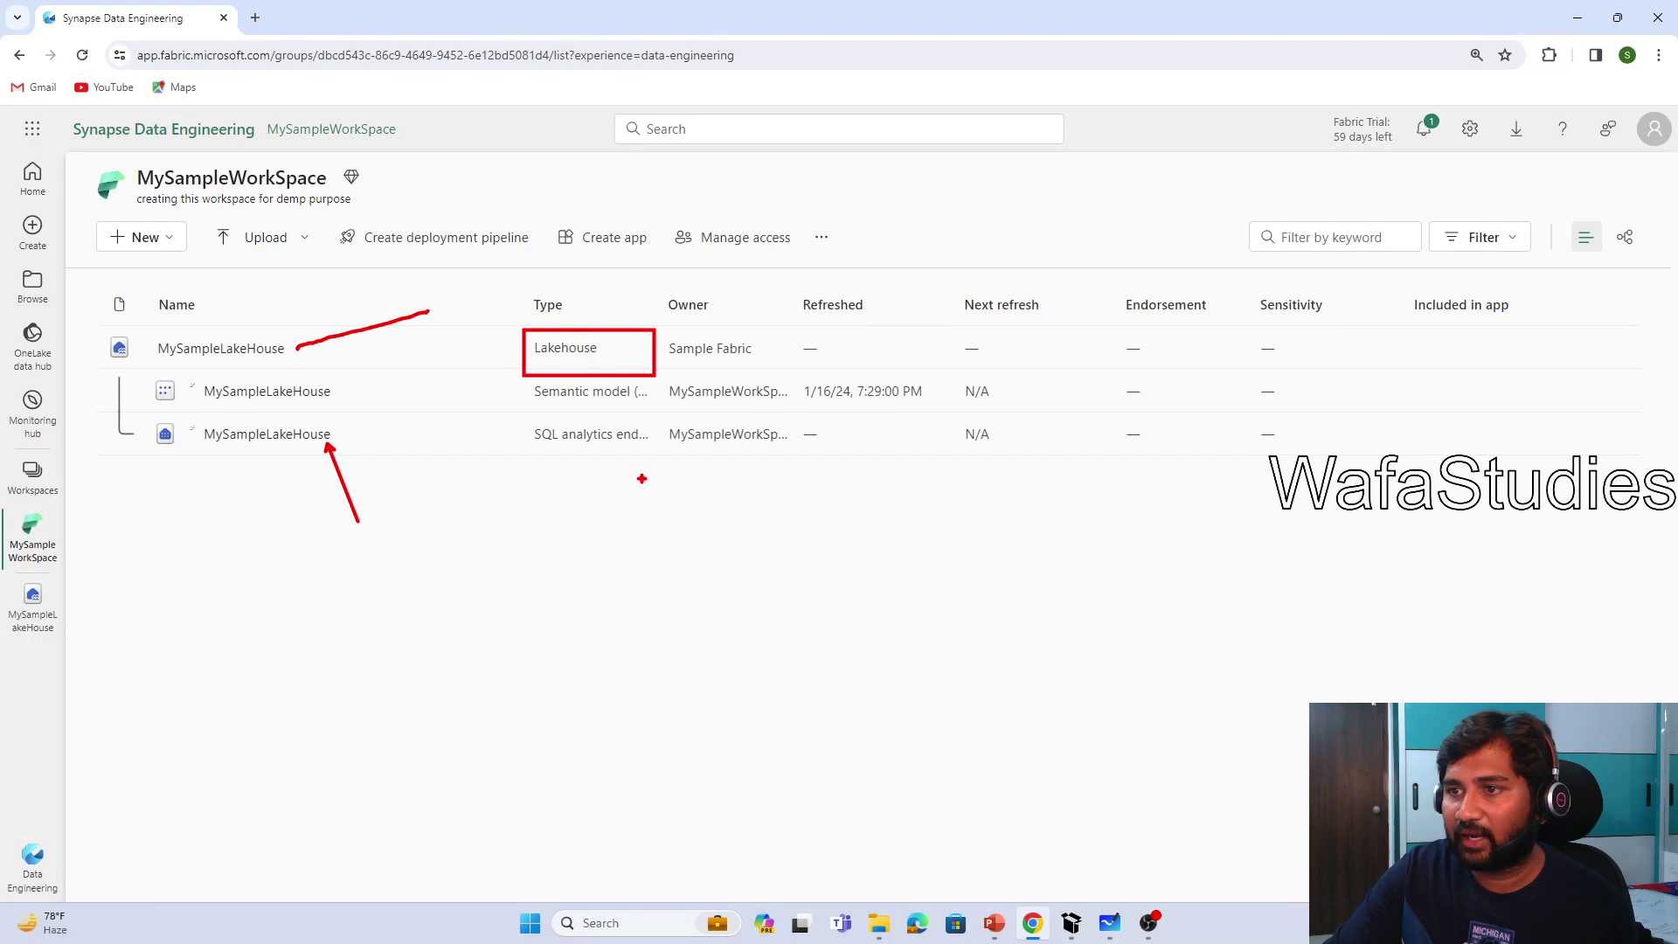
{"action": "mouse_move", "coordinate": [143, 368]}
{"action": "left_mouse_down"}
{"action": "mouse_move", "coordinate": [153, 451]}
{"action": "mouse_move", "coordinate": [325, 452]}
{"action": "mouse_move", "coordinate": [299, 383]}
{"action": "mouse_move", "coordinate": [0, 370]}
{"action": "left_mouse_up"}
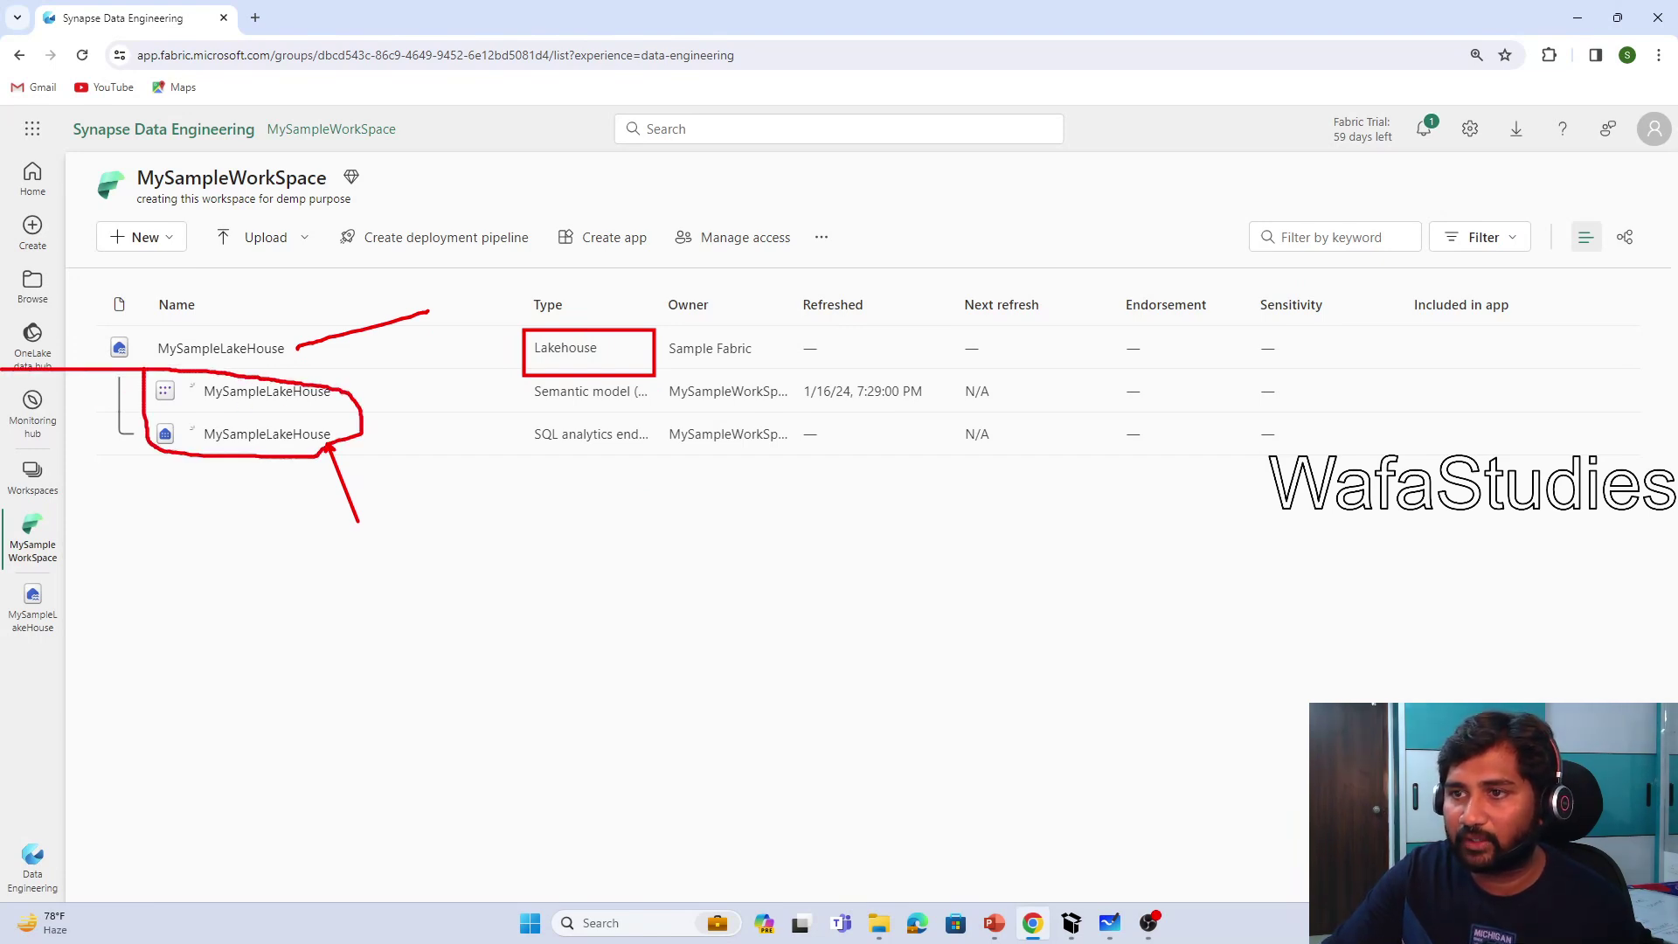
{"action": "mouse_move", "coordinate": [124, 154]}
{"action": "left_mouse_down"}
{"action": "mouse_move", "coordinate": [162, 194]}
{"action": "mouse_move", "coordinate": [321, 194]}
{"action": "mouse_move", "coordinate": [267, 118]}
{"action": "mouse_move", "coordinate": [131, 115]}
{"action": "left_mouse_up"}
{"action": "mouse_move", "coordinate": [269, 332]}
{"action": "left_mouse_down"}
{"action": "mouse_move", "coordinate": [140, 306]}
{"action": "mouse_move", "coordinate": [189, 366]}
{"action": "mouse_move", "coordinate": [286, 337]}
{"action": "left_mouse_up"}
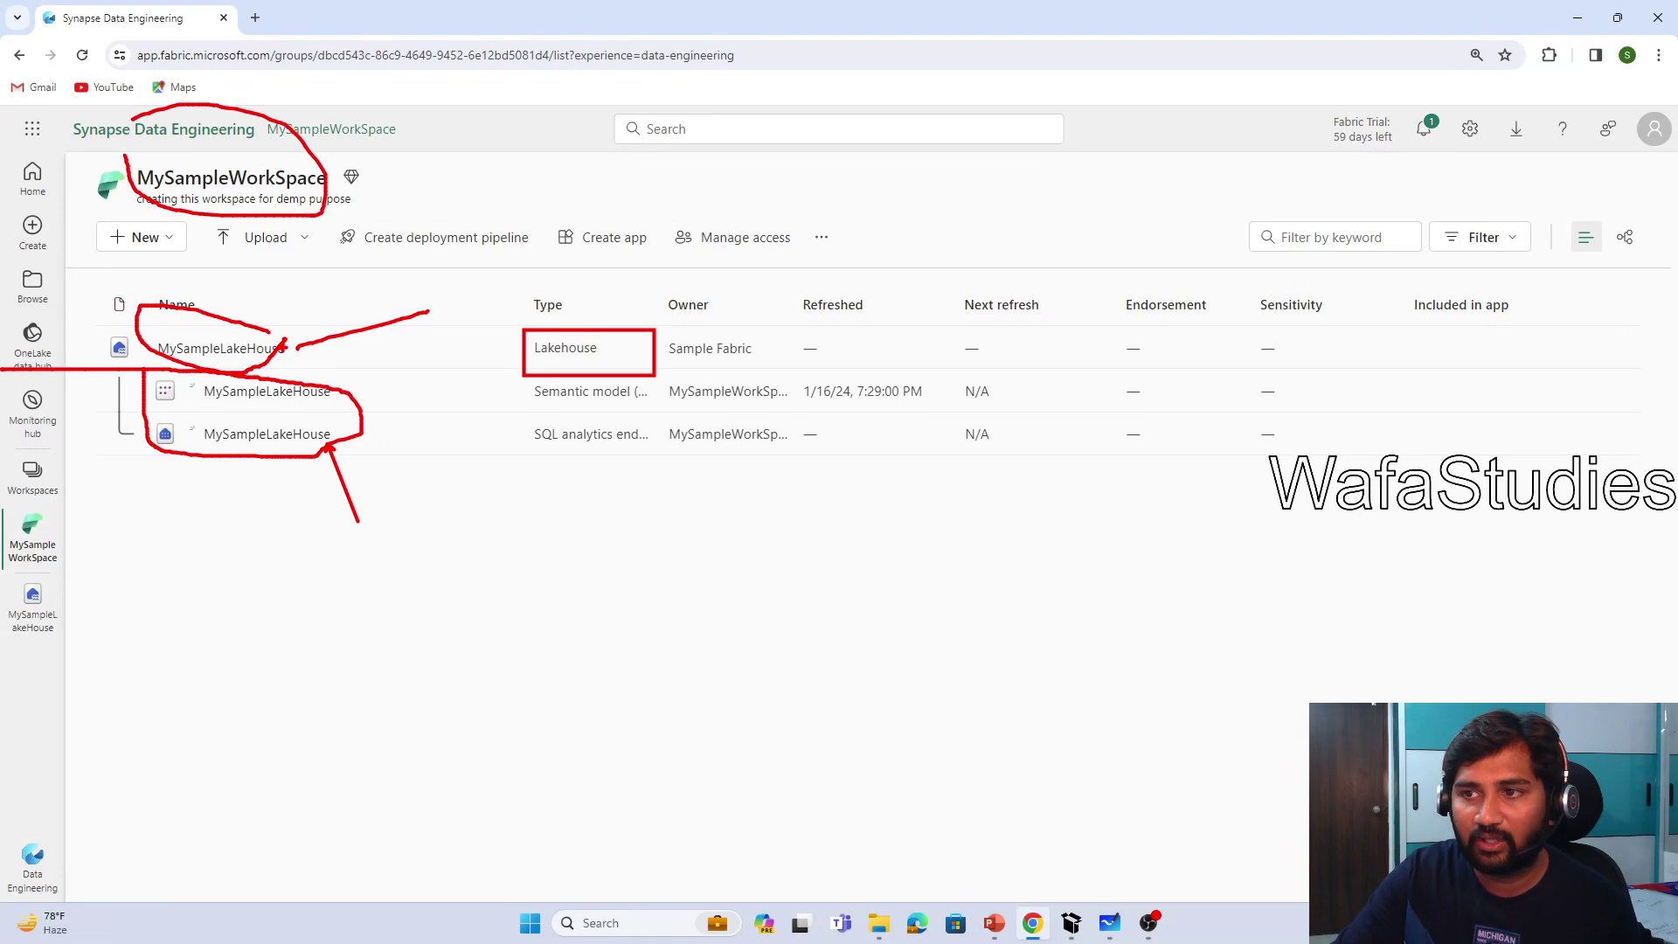
{"action": "right_click", "coordinate": [369, 672]}
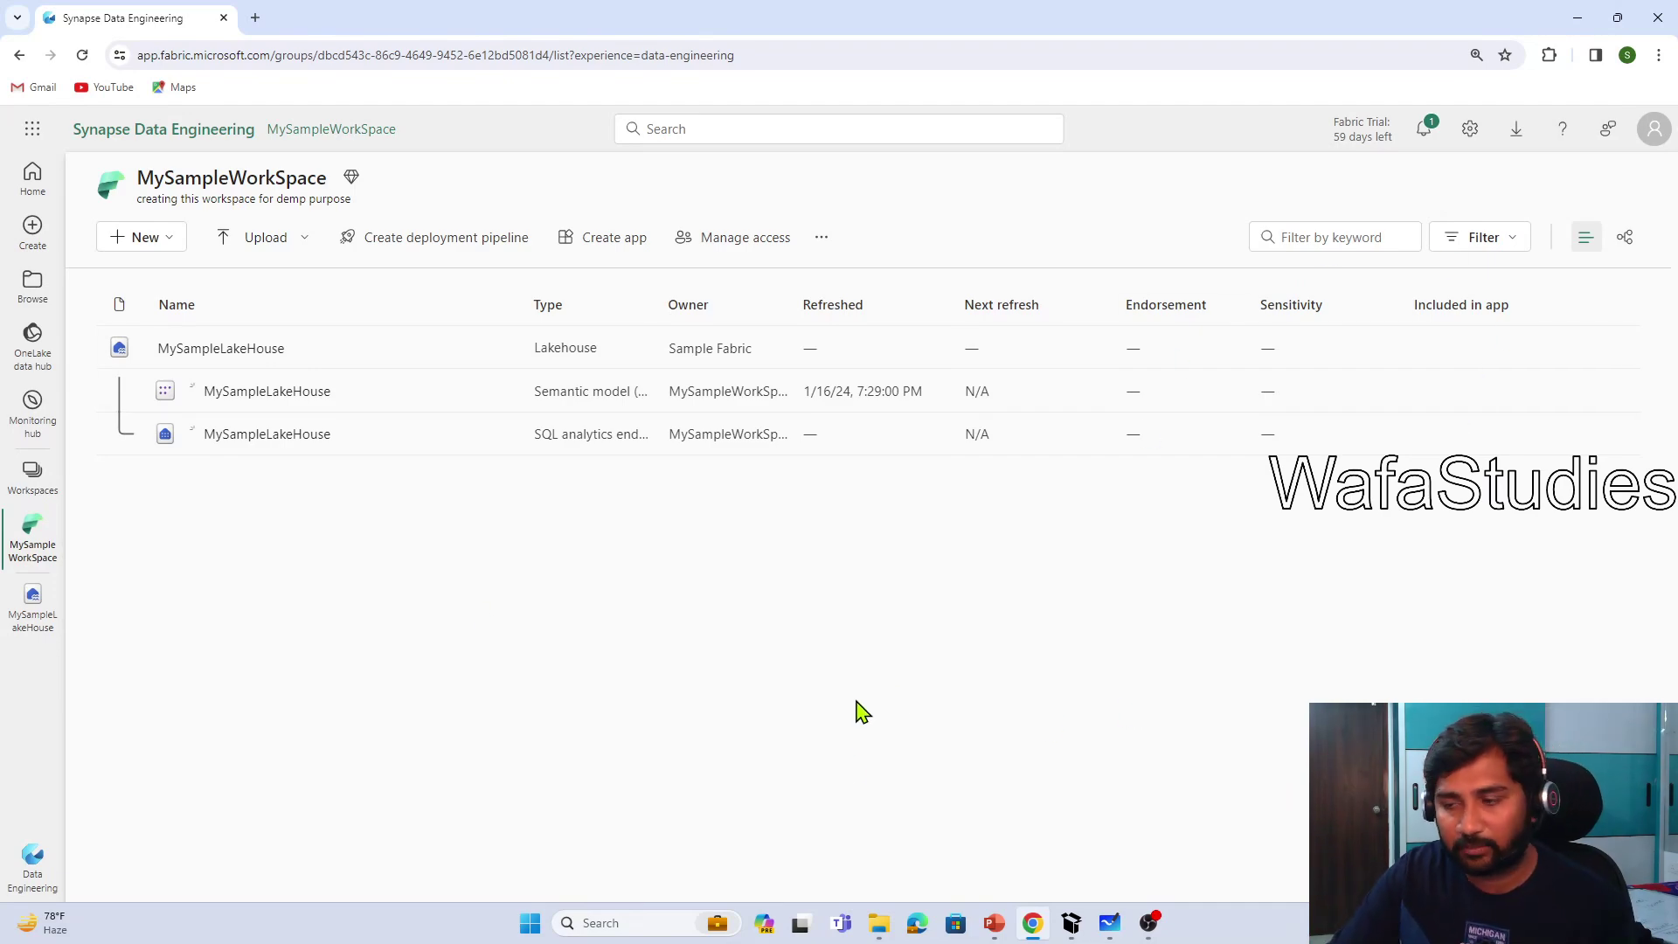
{"action": "left_click", "coordinate": [879, 923]}
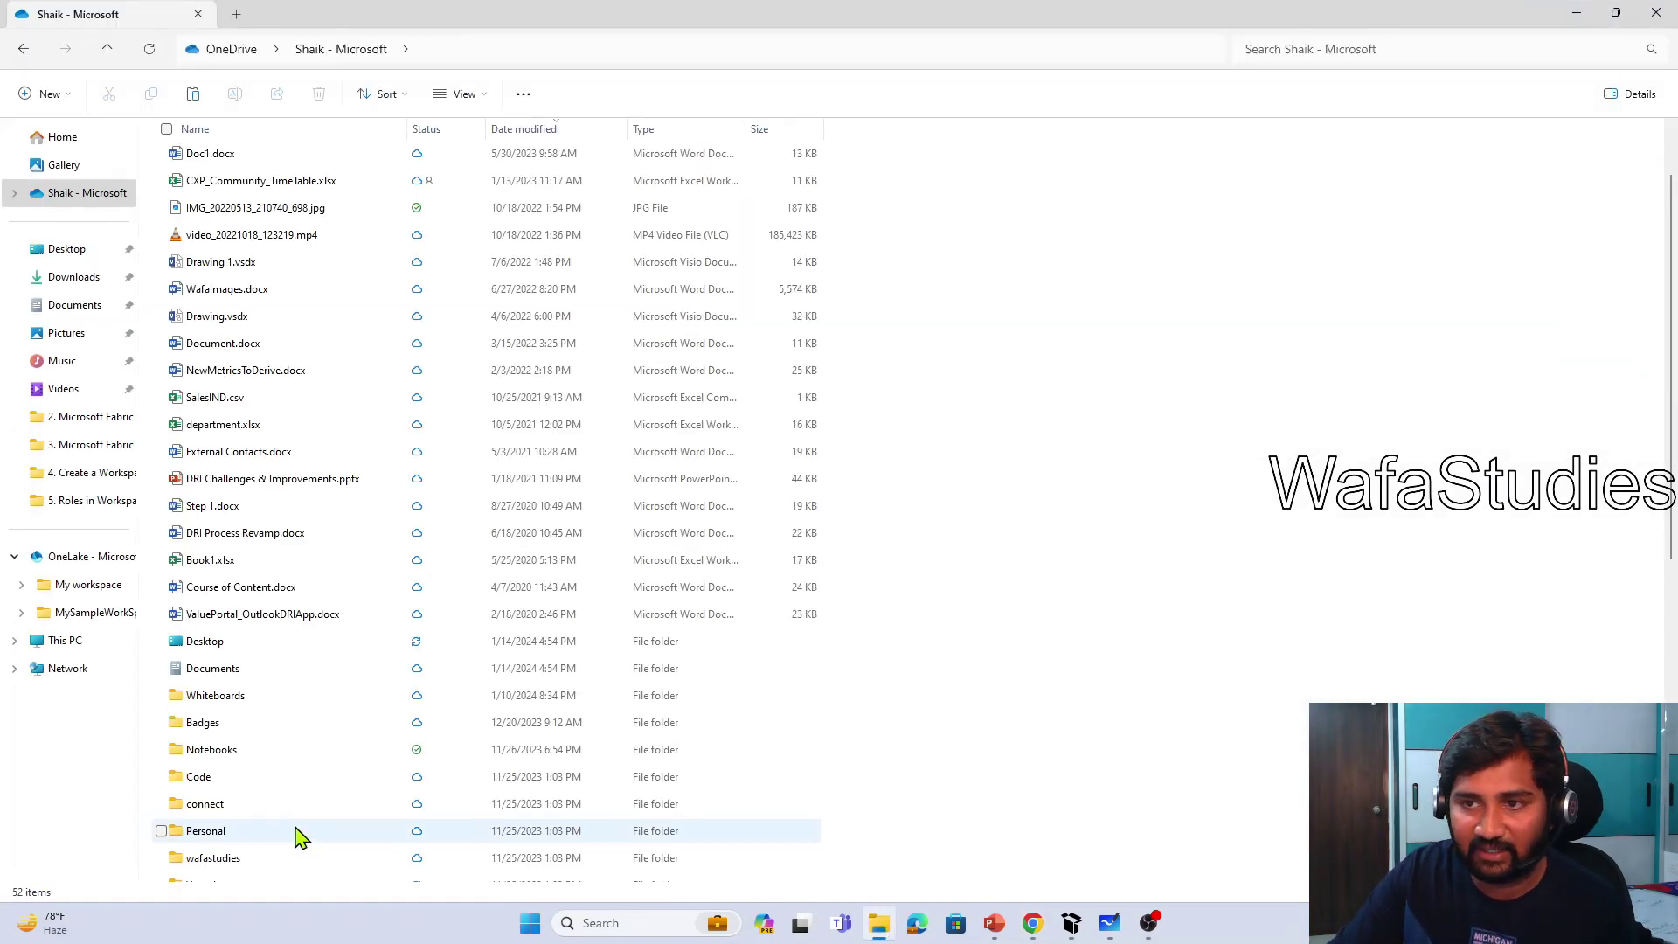
Step: Show OneLake's two workspace folders, open MySampleWorkSpace to reveal MySampleLakeHouse.Lakehouse, then return to Chrome
{"action": "left_click", "coordinate": [81, 566]}
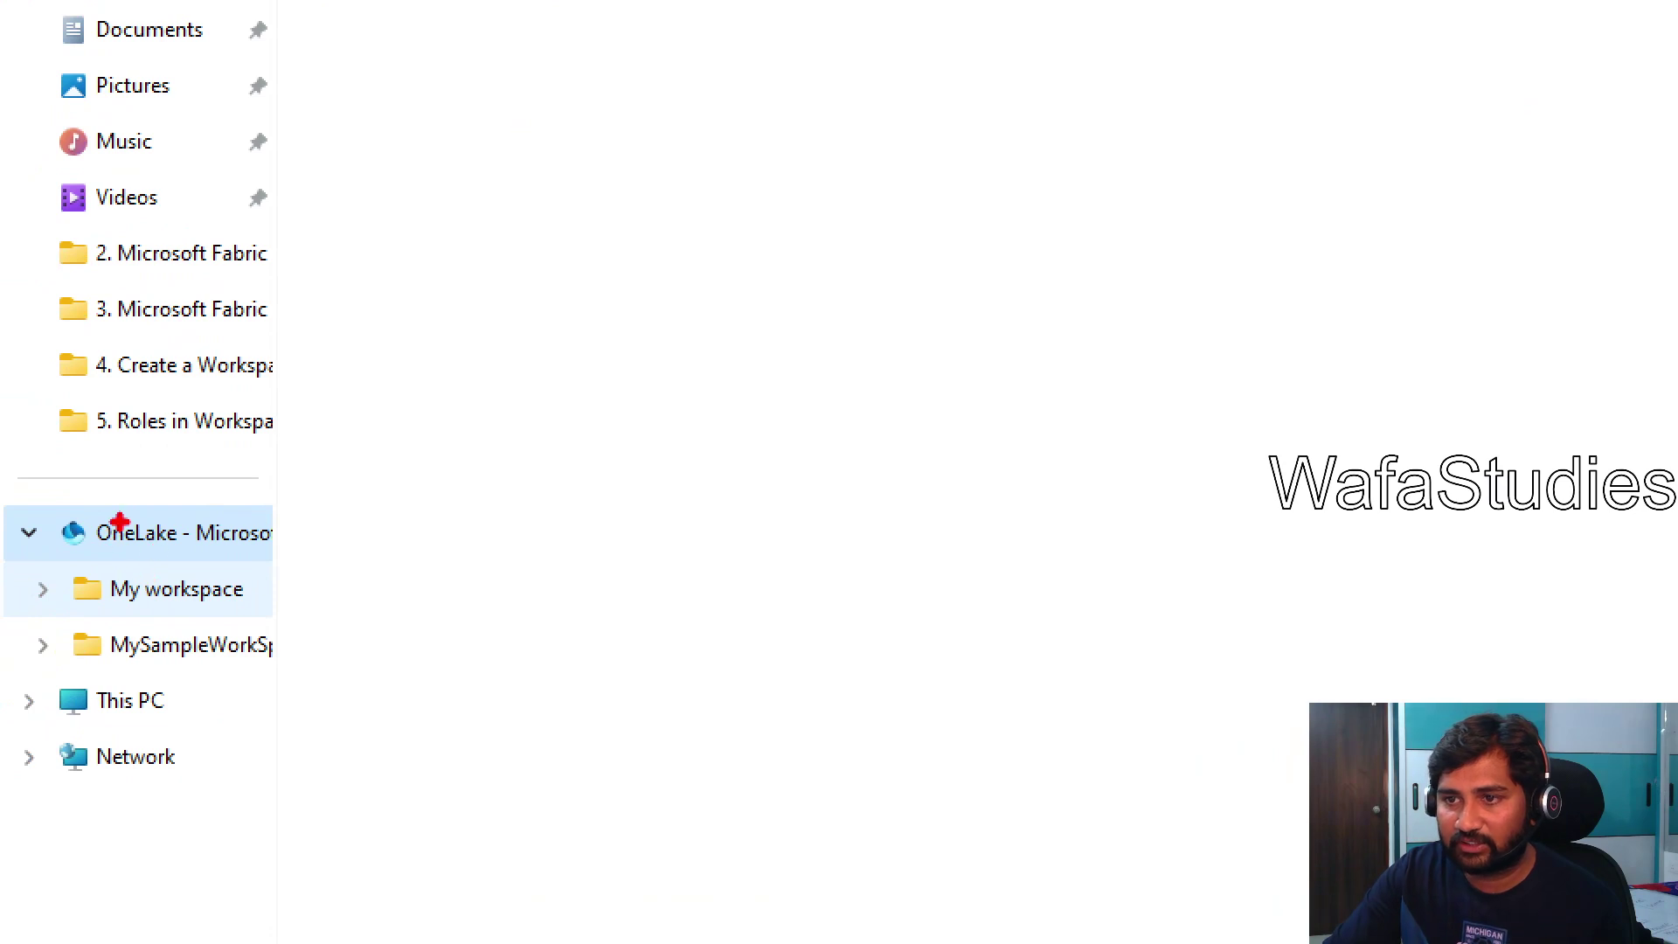
{"action": "left_click_drag", "start_coordinate": [135, 514], "coordinate": [321, 441]}
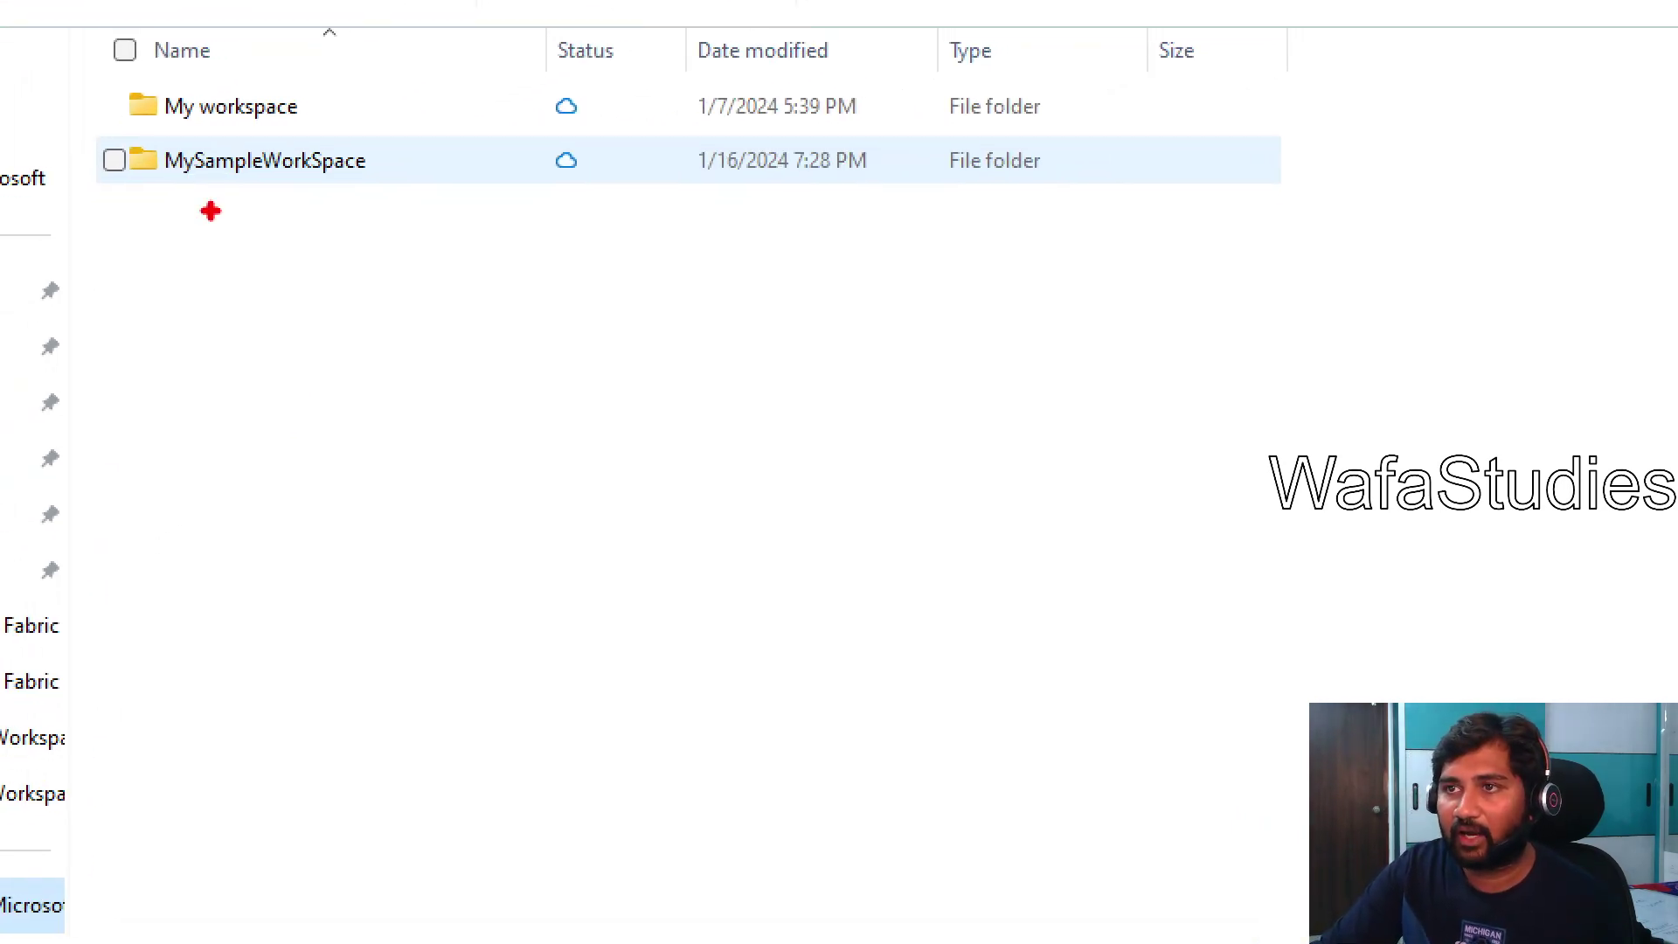
{"action": "left_click_drag", "start_coordinate": [326, 116], "coordinate": [512, 161]}
{"action": "left_click_drag", "start_coordinate": [287, 185], "coordinate": [343, 308]}
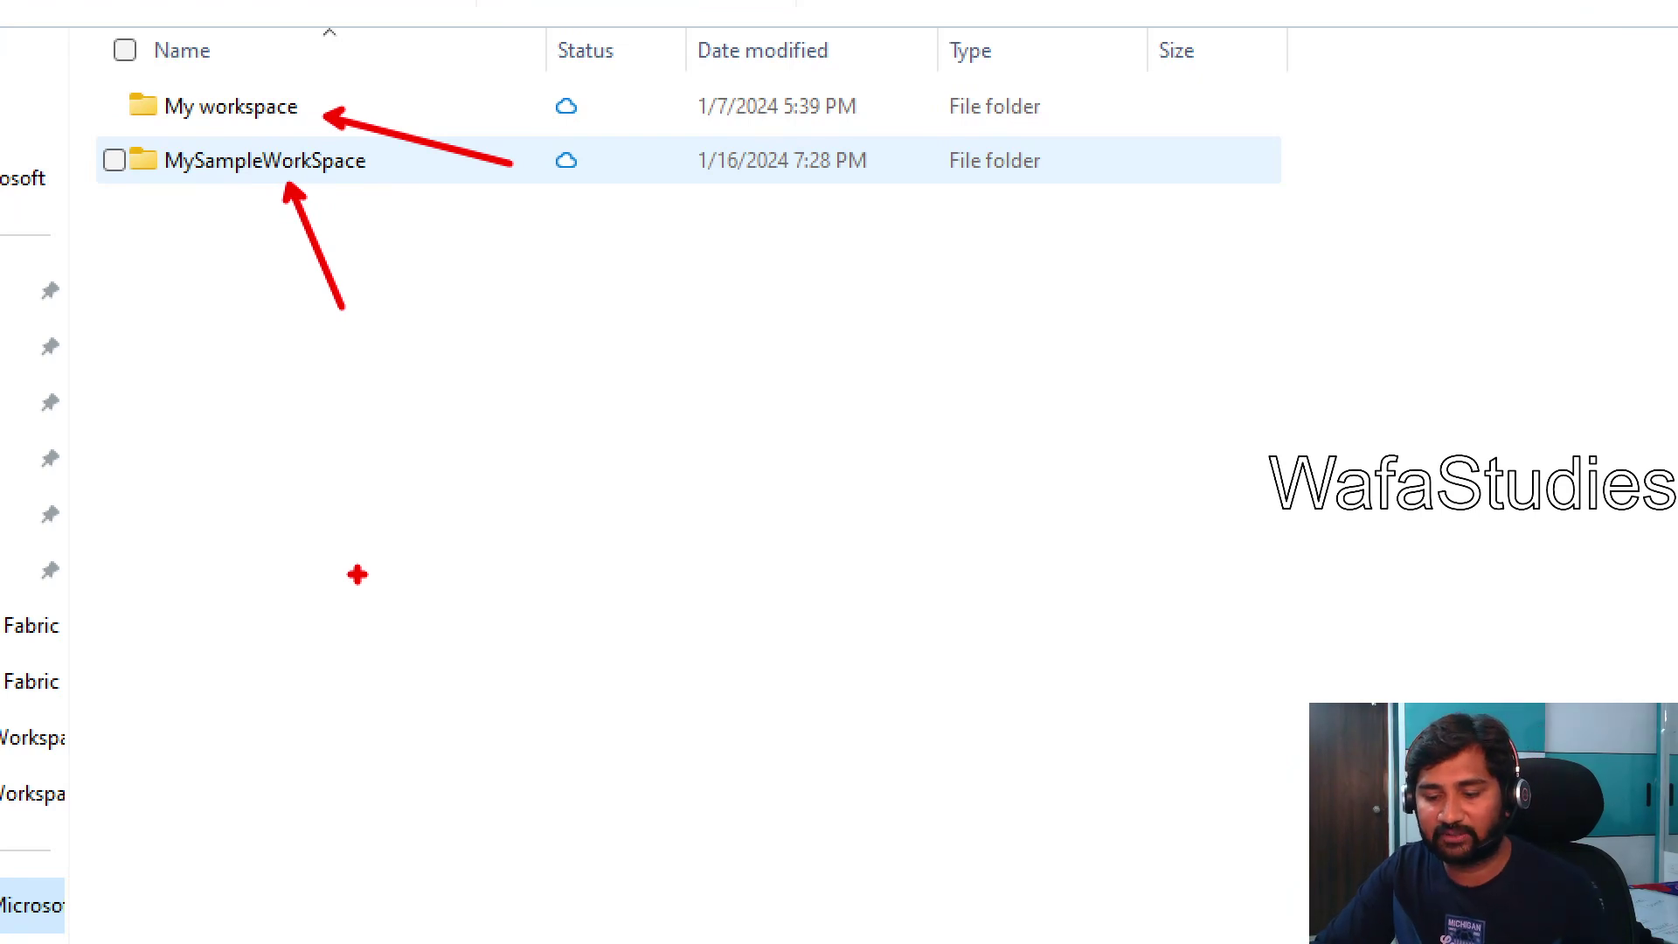
{"action": "left_click", "coordinate": [325, 181]}
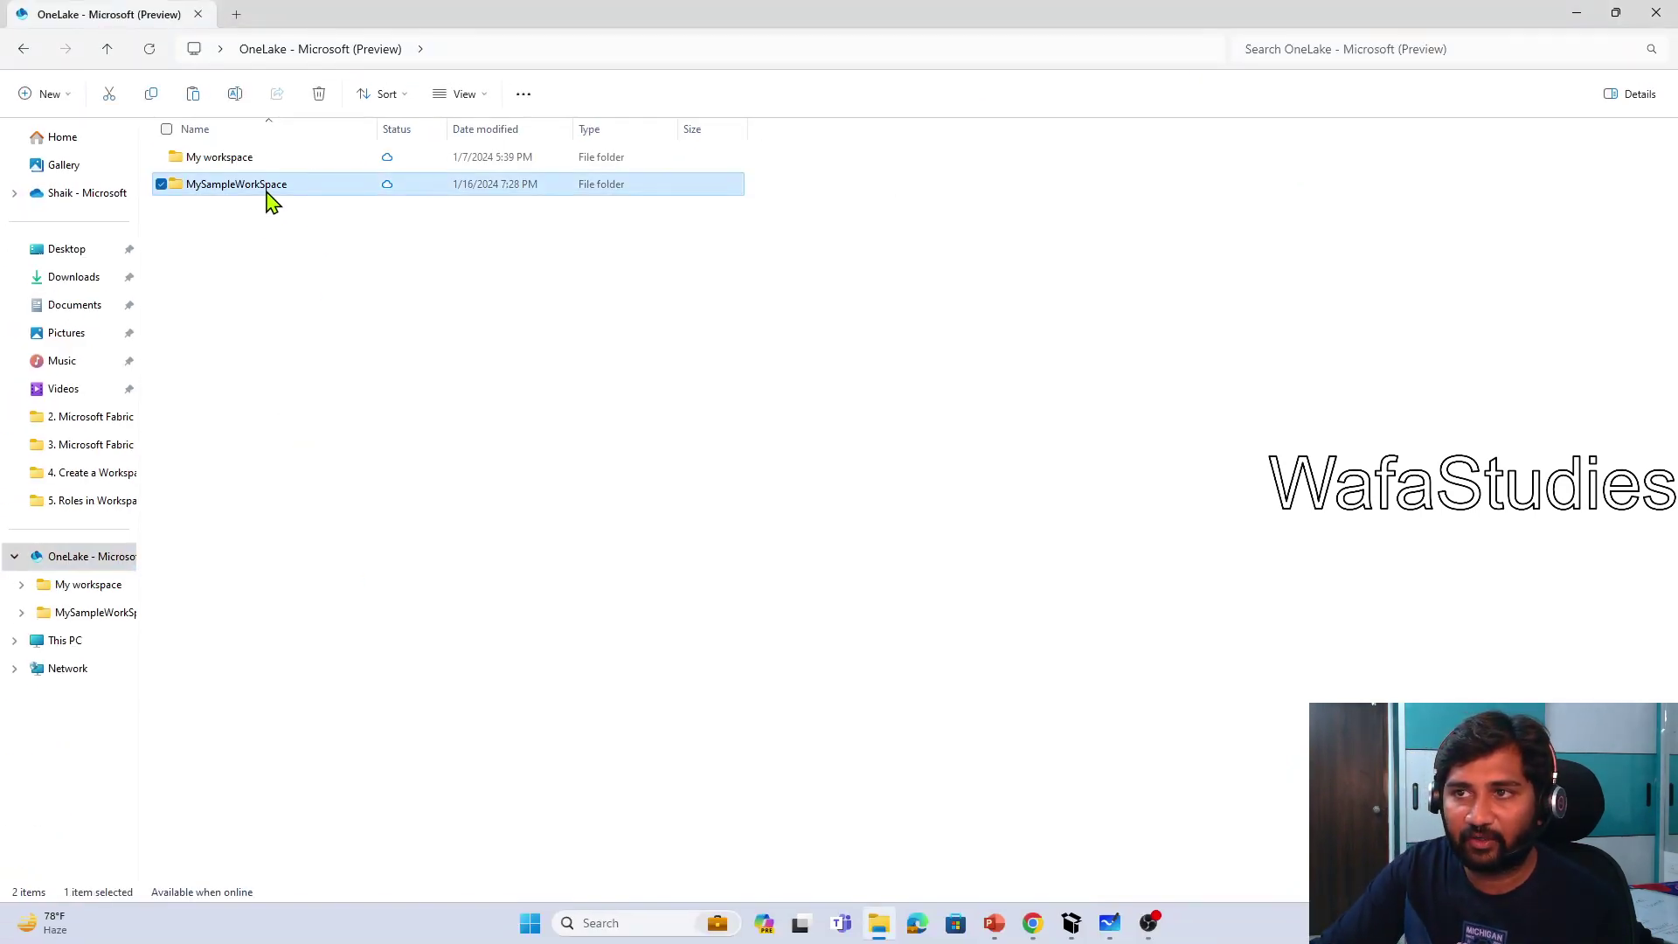
{"action": "double_click", "coordinate": [271, 200]}
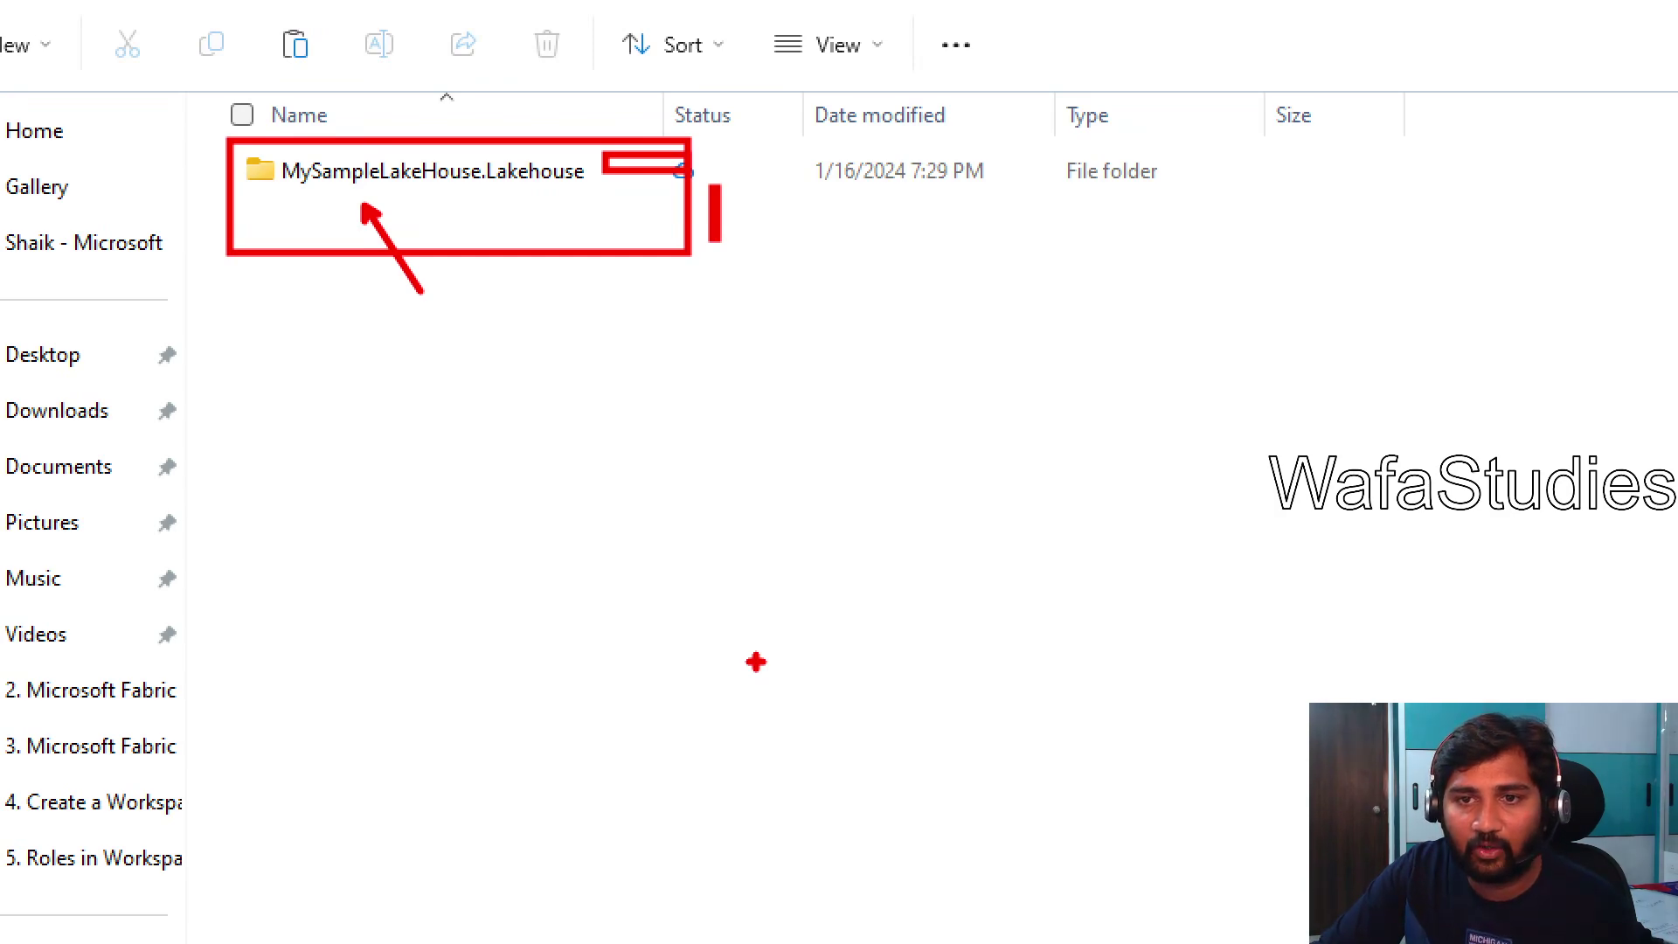
{"action": "left_click", "coordinate": [1030, 924]}
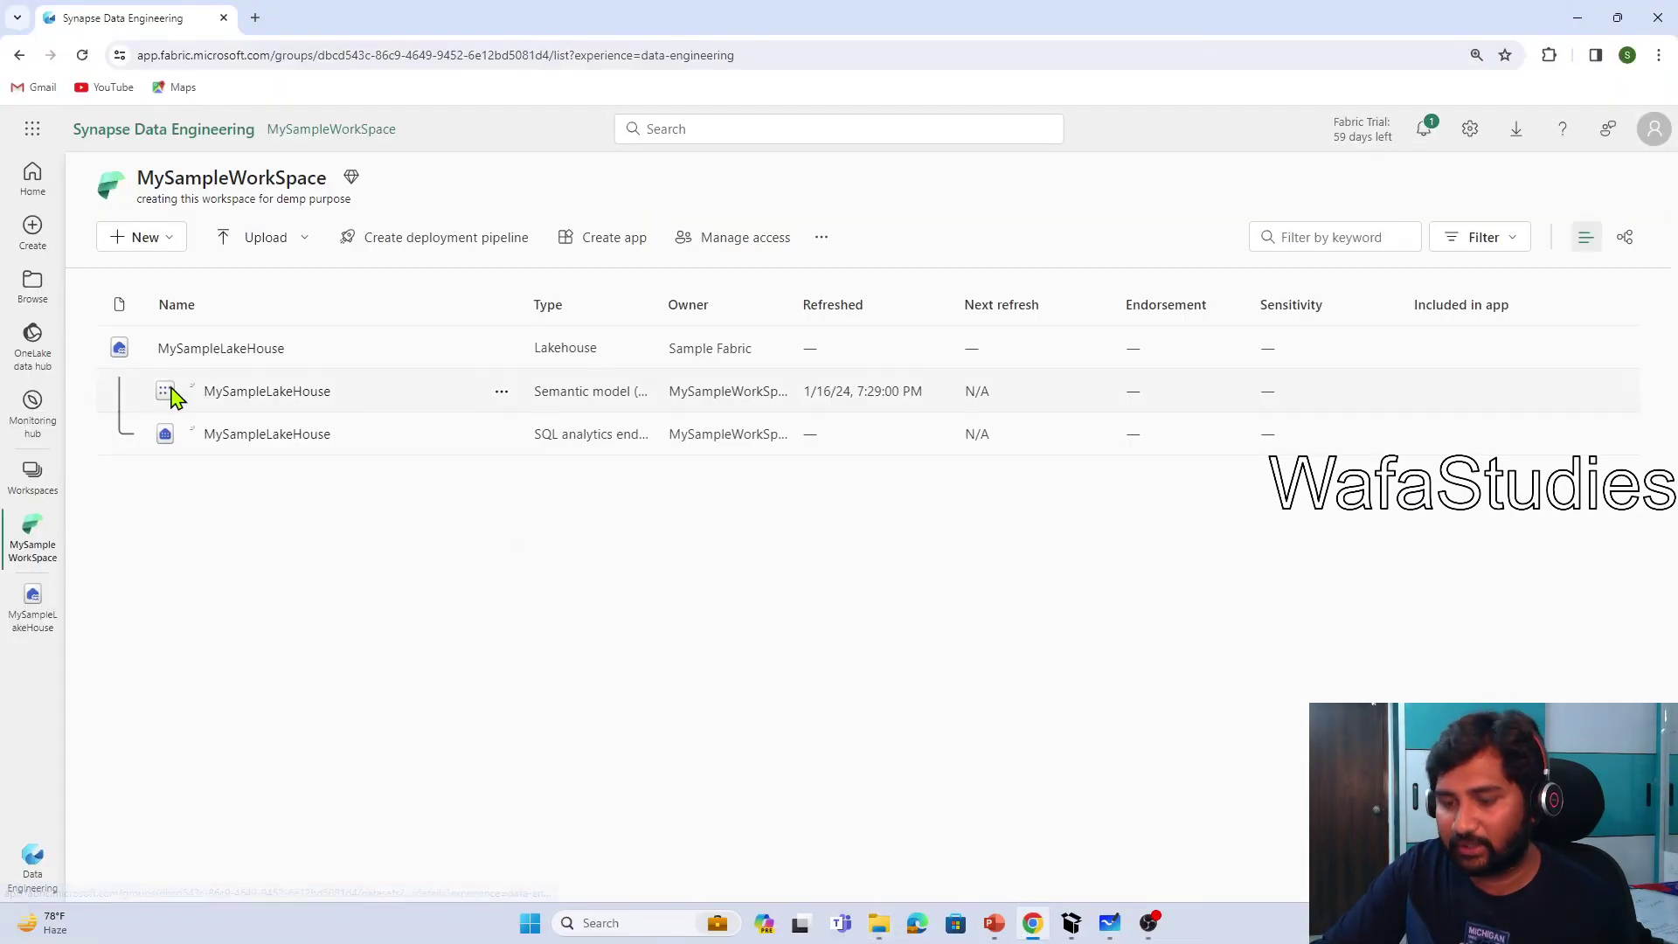
Step: Highlight the MySampleLakeHouse name, then open the lakehouse to list its three XLS files
{"action": "left_click_drag", "start_coordinate": [149, 332], "coordinate": [291, 367]}
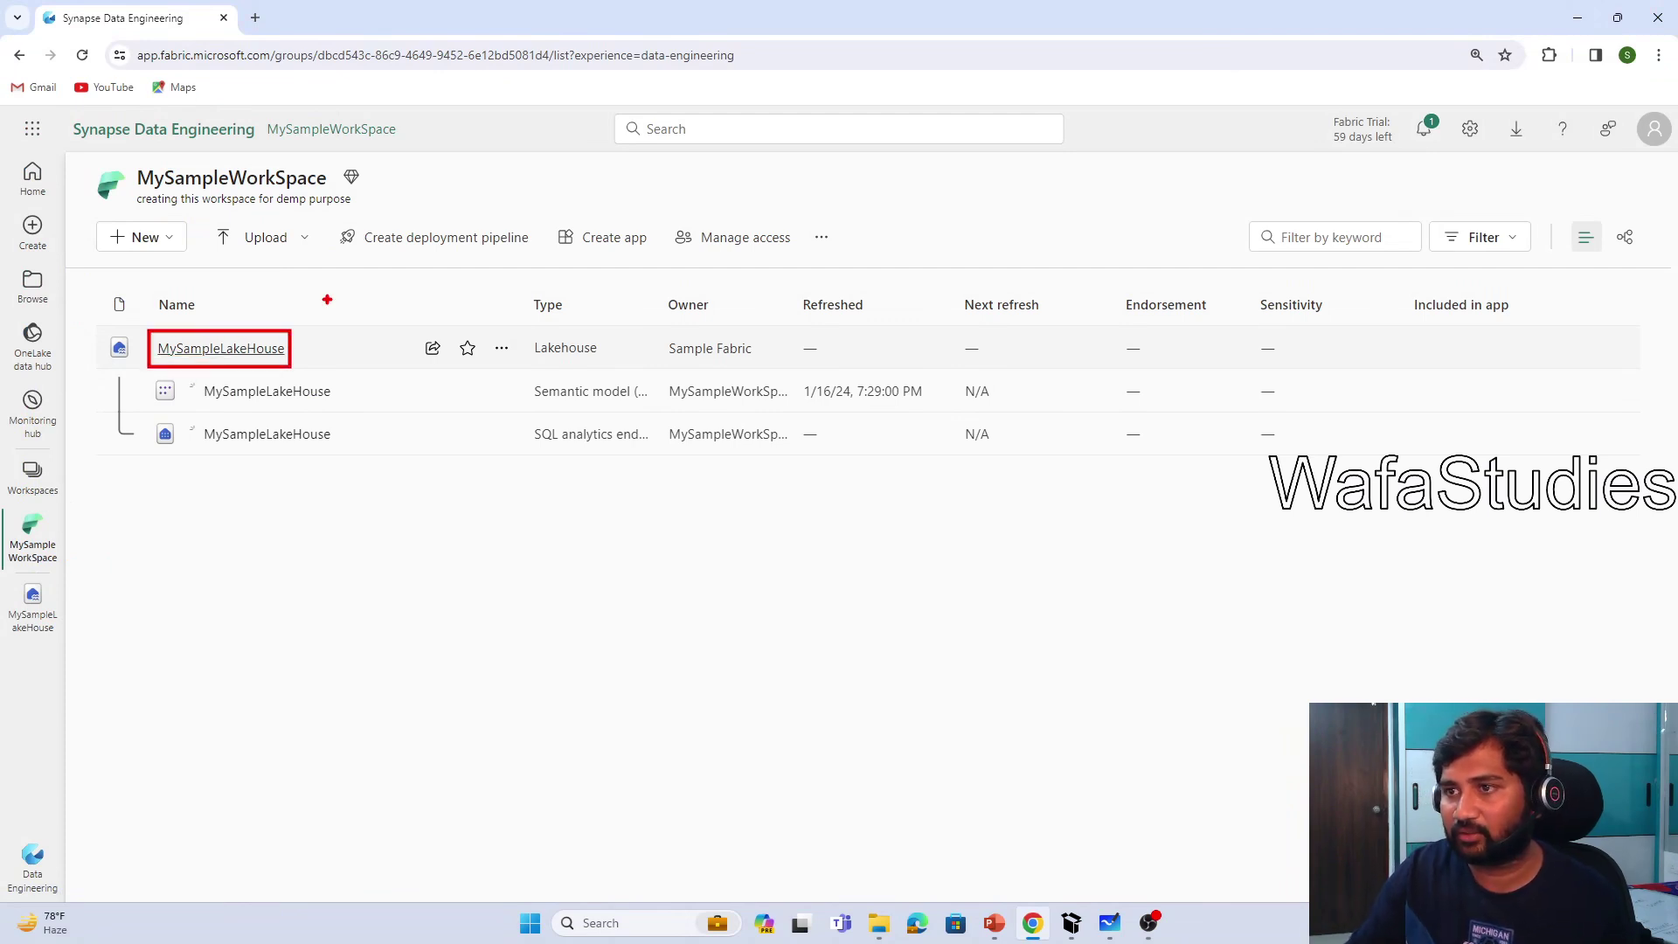
{"action": "left_click_drag", "start_coordinate": [312, 331], "coordinate": [388, 282]}
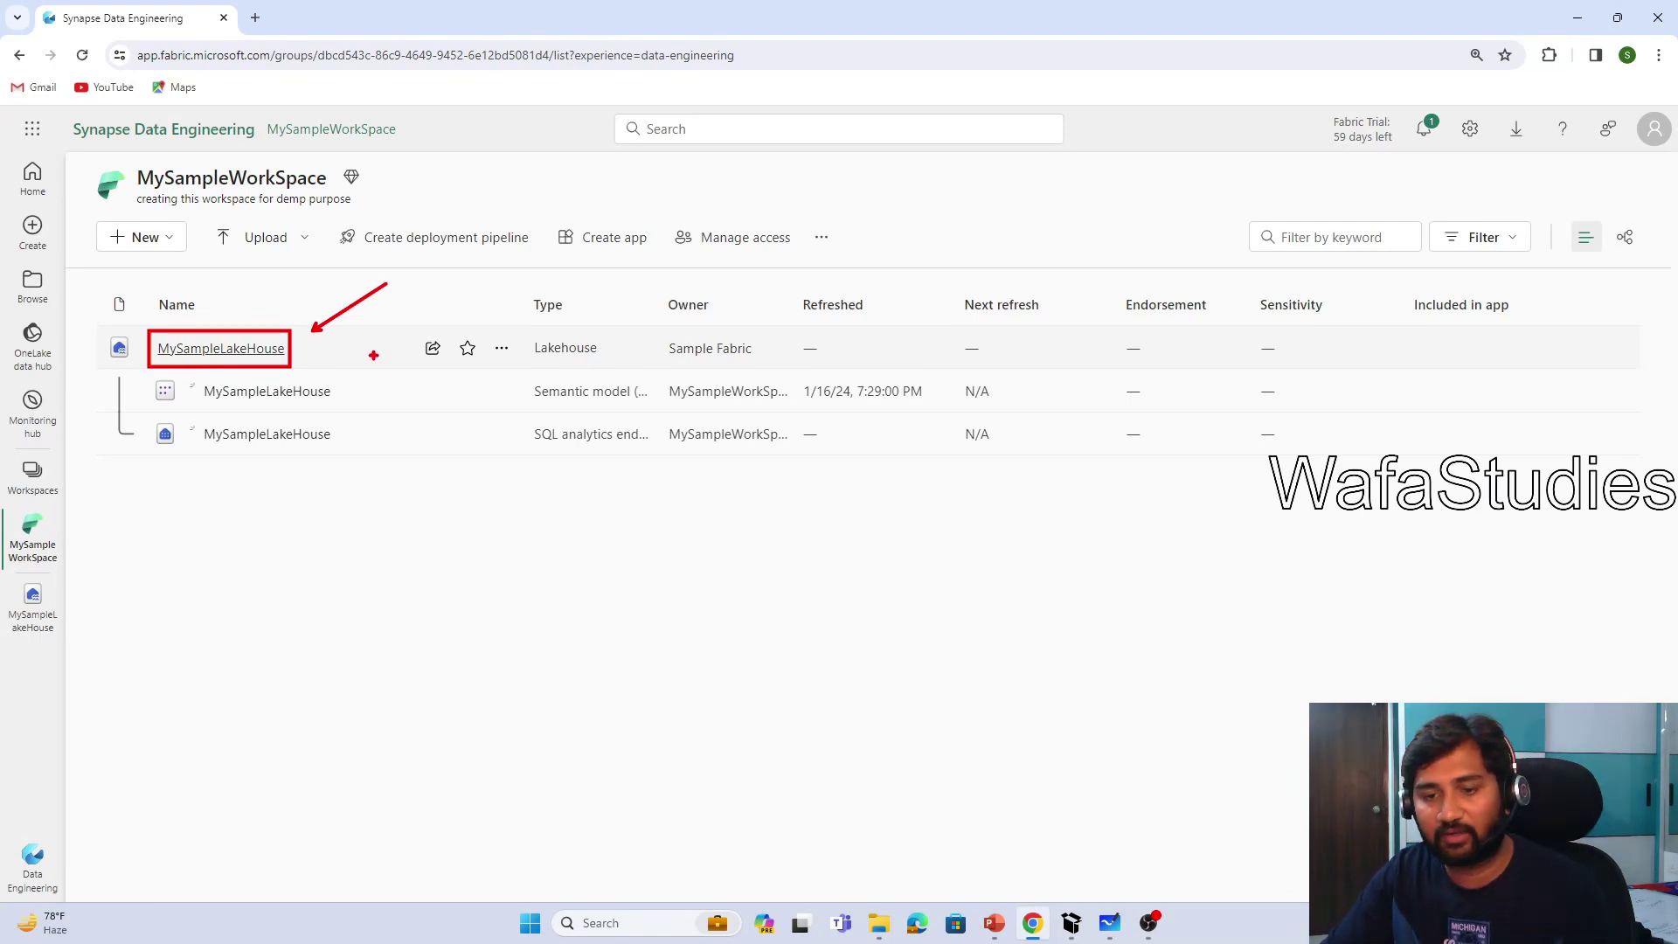
{"action": "key", "text": "Escape"}
{"action": "left_click", "coordinate": [274, 358]}
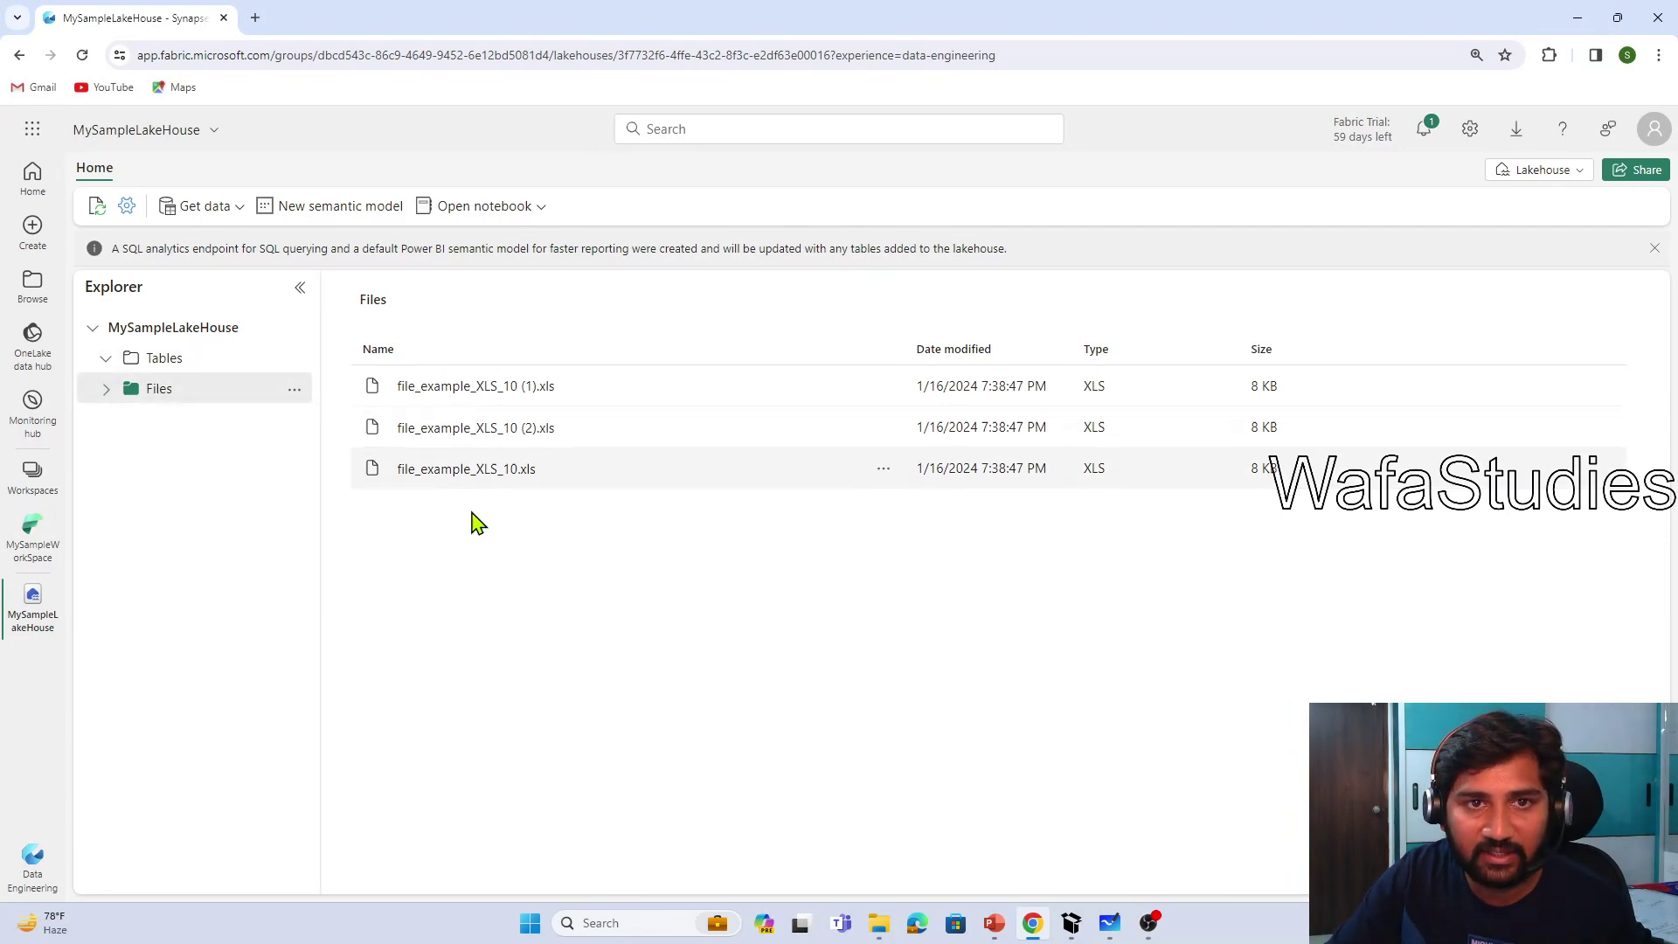
Step: In File Explorer, open MySampleLakeHouse.Lakehouse and point out its Files and Tables folders
{"action": "key", "text": "alt+Tab"}
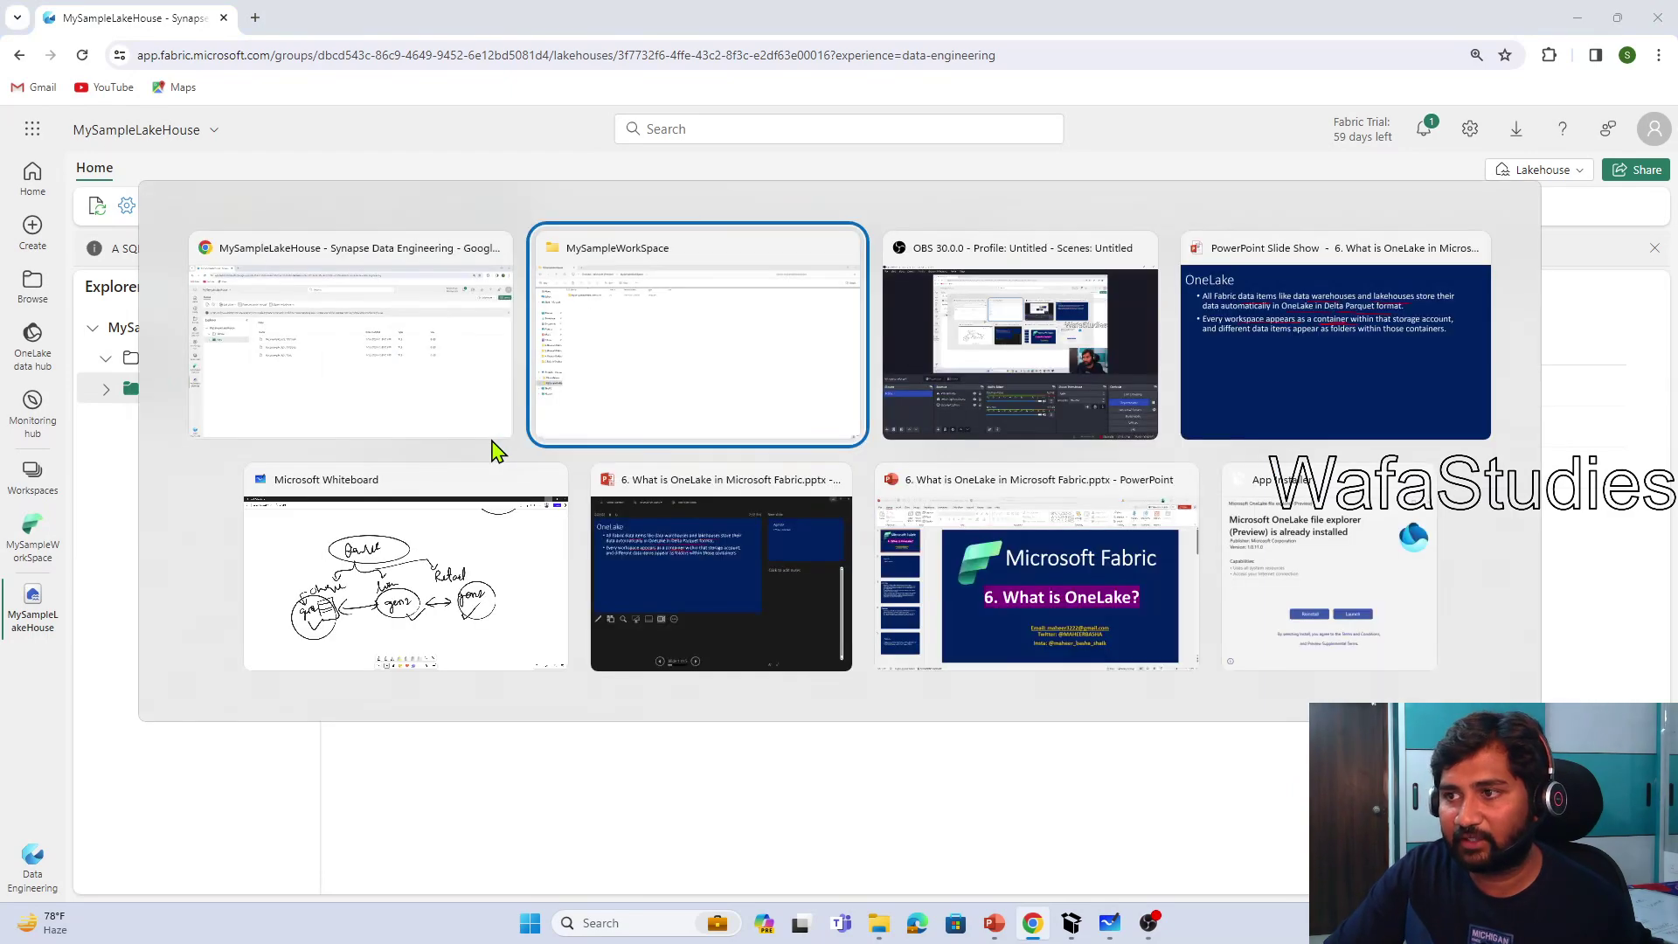
{"action": "left_click", "coordinate": [241, 169]}
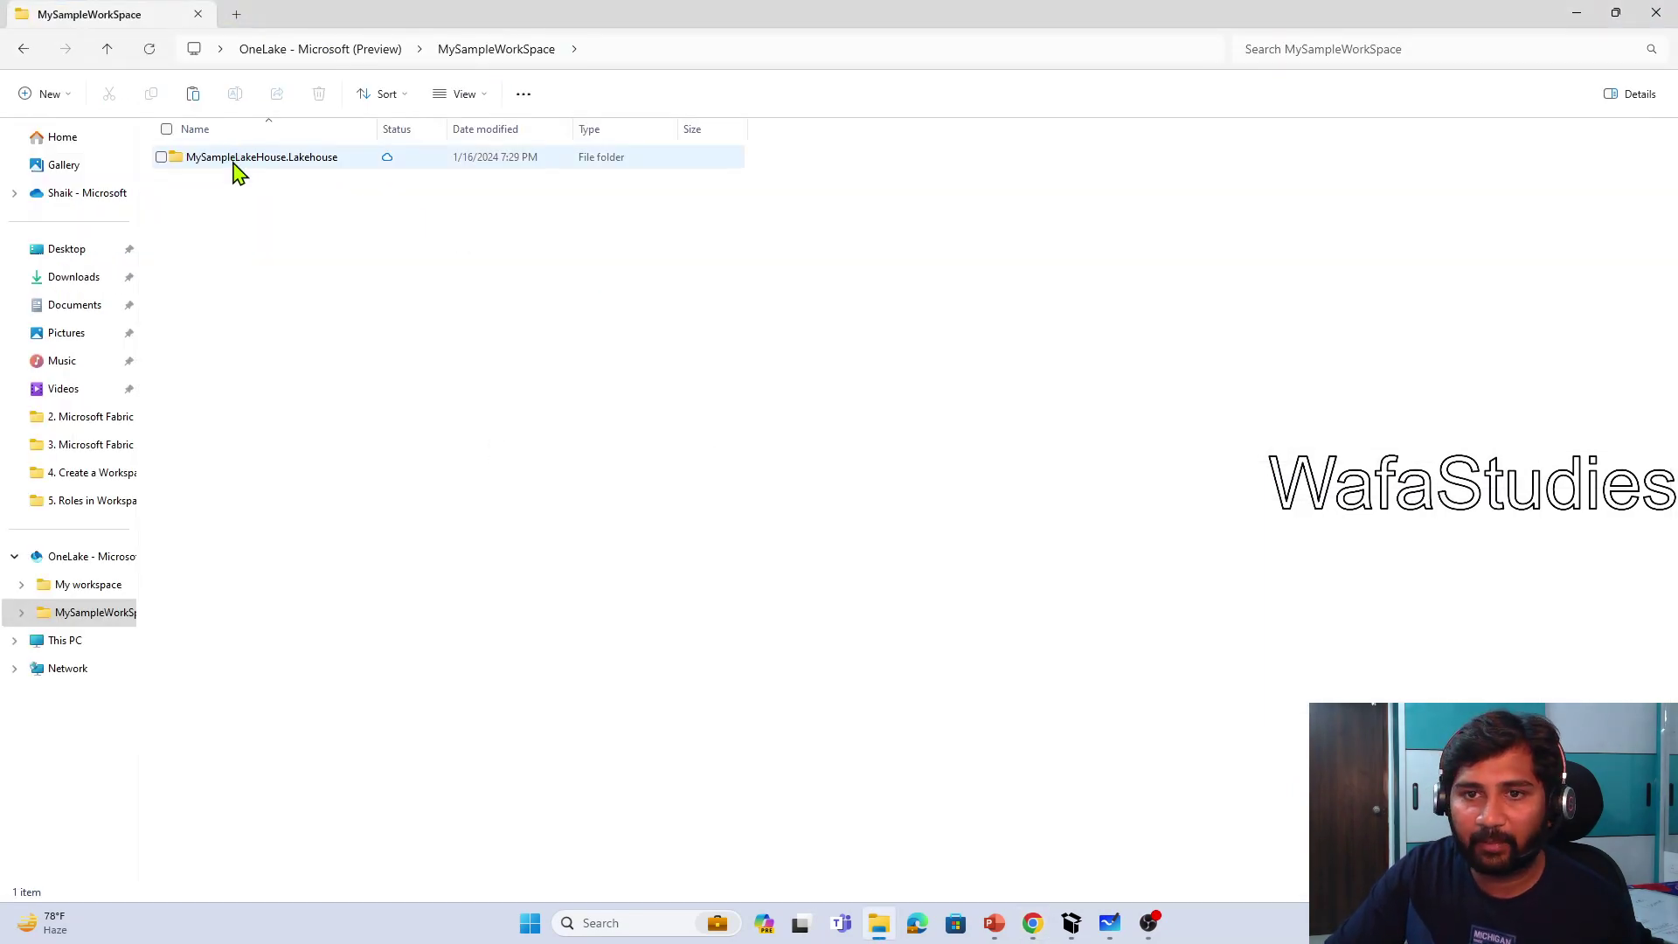
{"action": "double_click", "coordinate": [241, 163]}
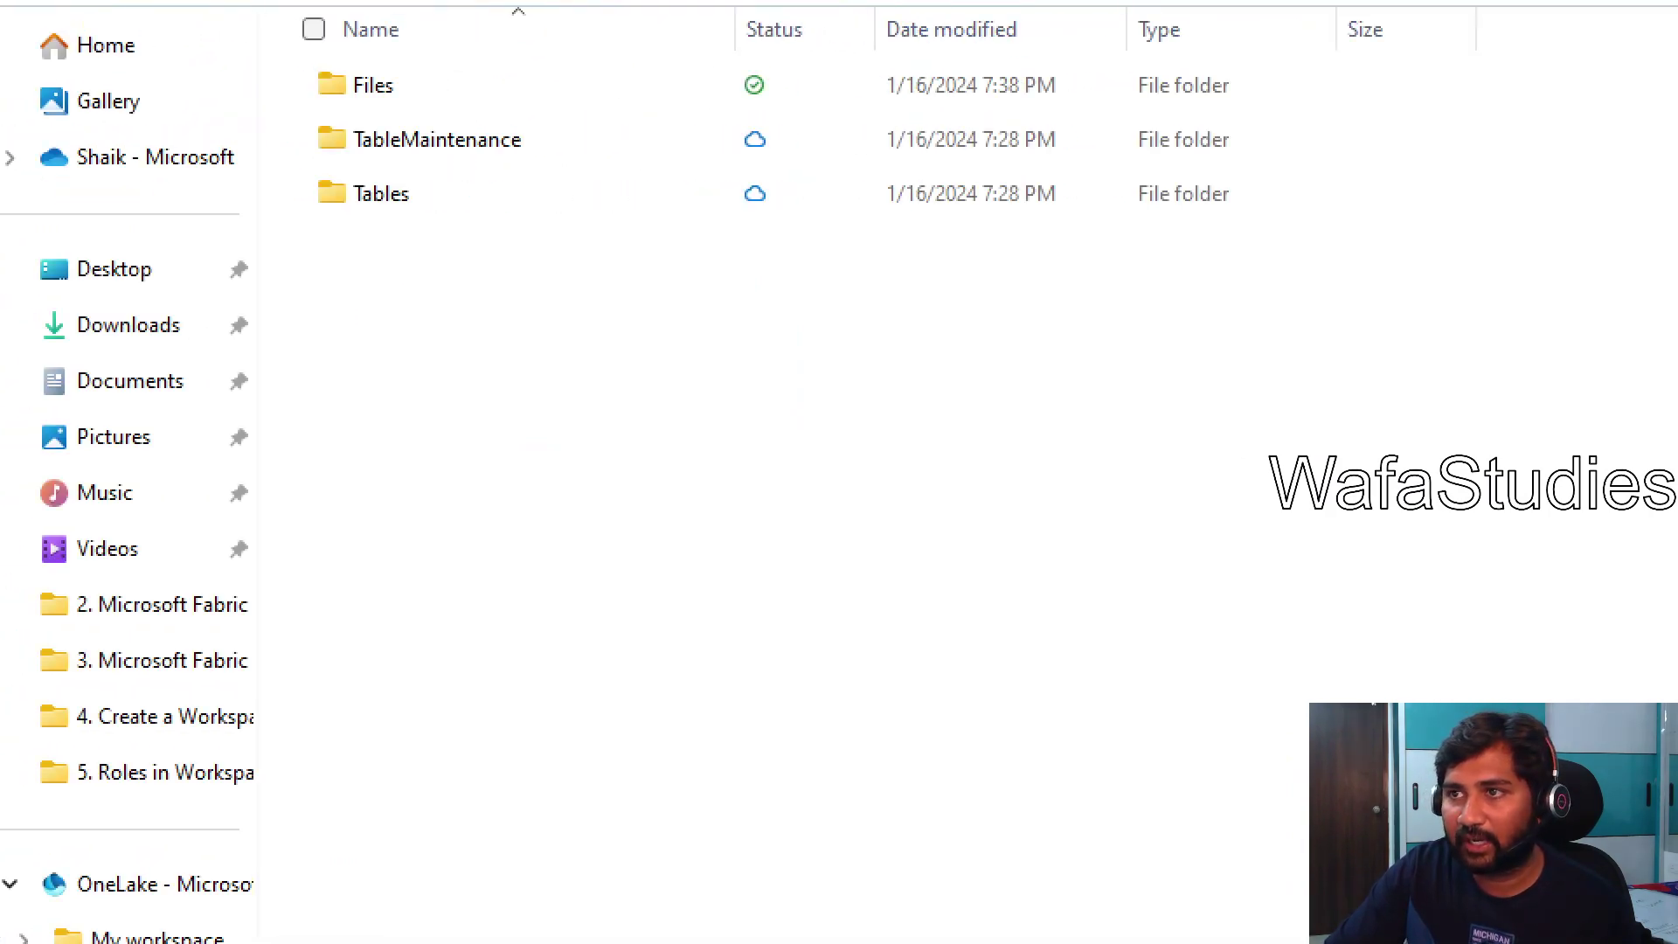
{"action": "left_click_drag", "start_coordinate": [445, 85], "coordinate": [518, 62]}
{"action": "mouse_move", "coordinate": [397, 177]}
{"action": "left_mouse_down"}
{"action": "mouse_move", "coordinate": [325, 163]}
{"action": "mouse_move", "coordinate": [355, 238]}
{"action": "left_mouse_up"}
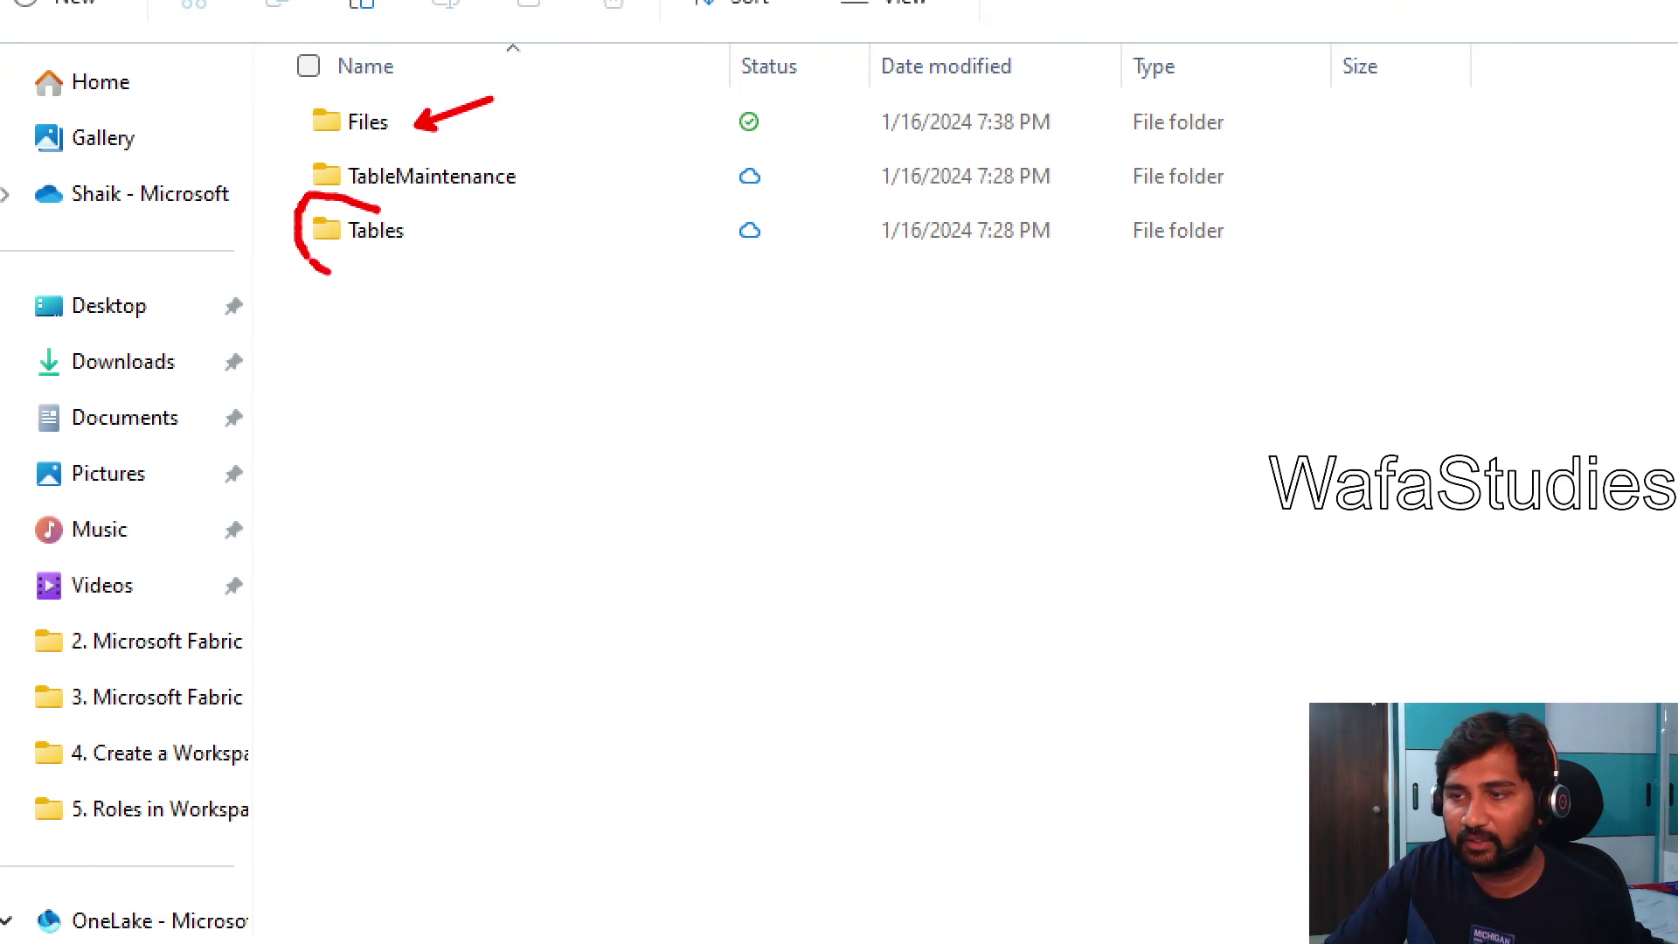
Step: Open the Files folder showing the synced file_example_XLS_10 files, visit Downloads, then go back
{"action": "left_click", "coordinate": [359, 127]}
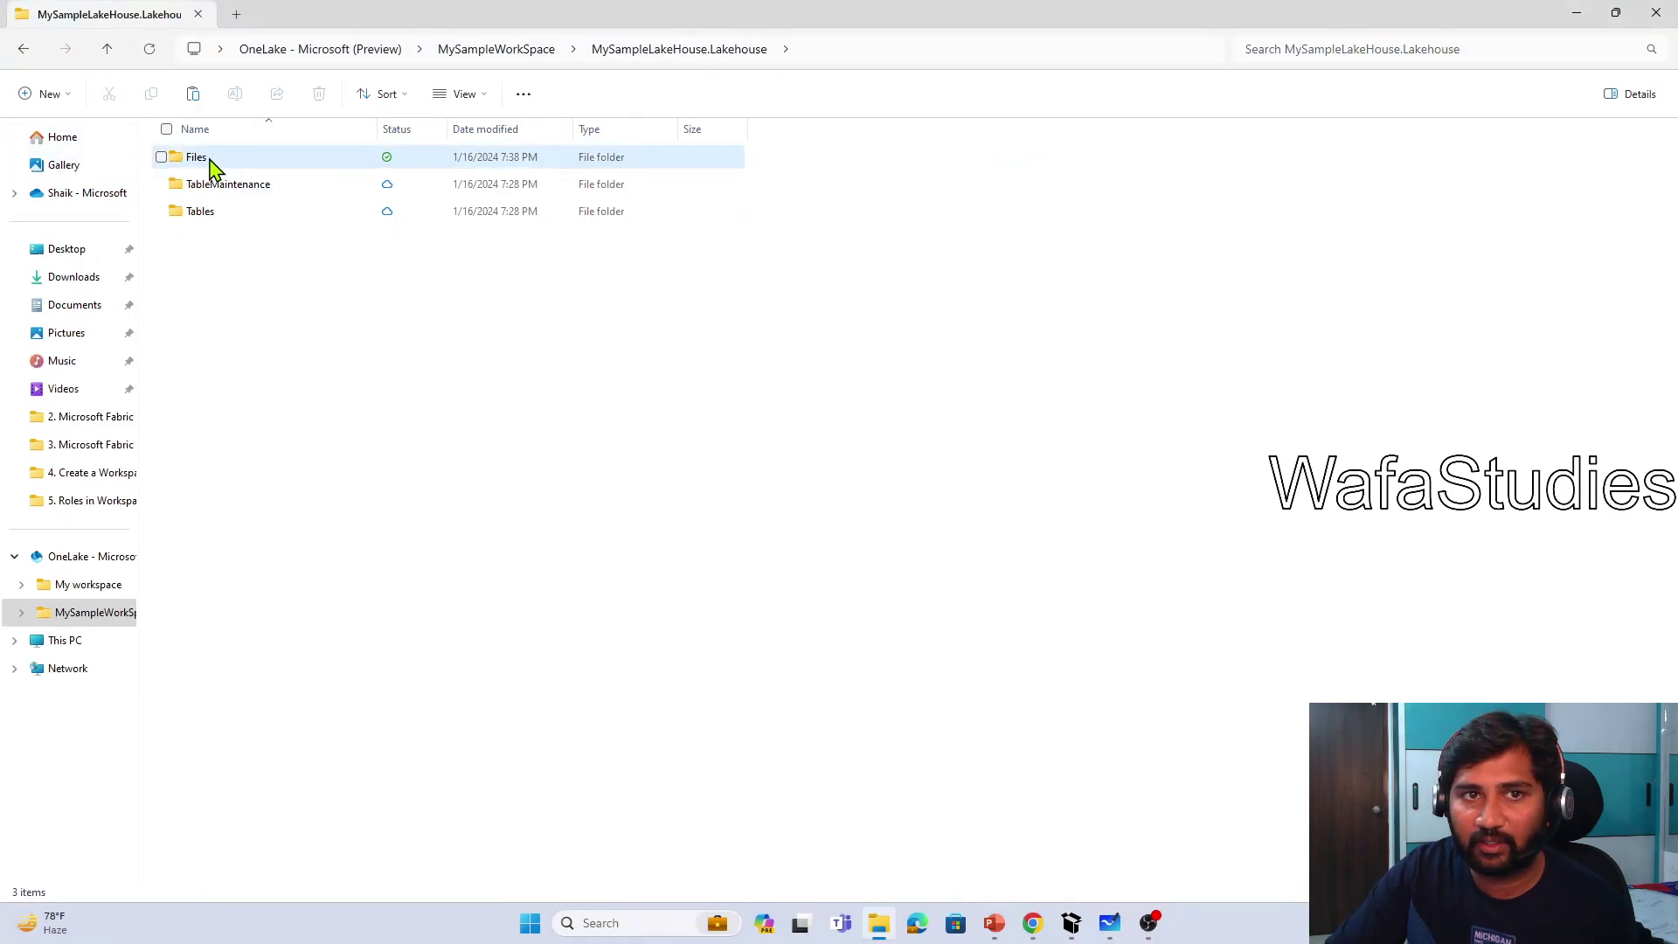
{"action": "double_click", "coordinate": [215, 167]}
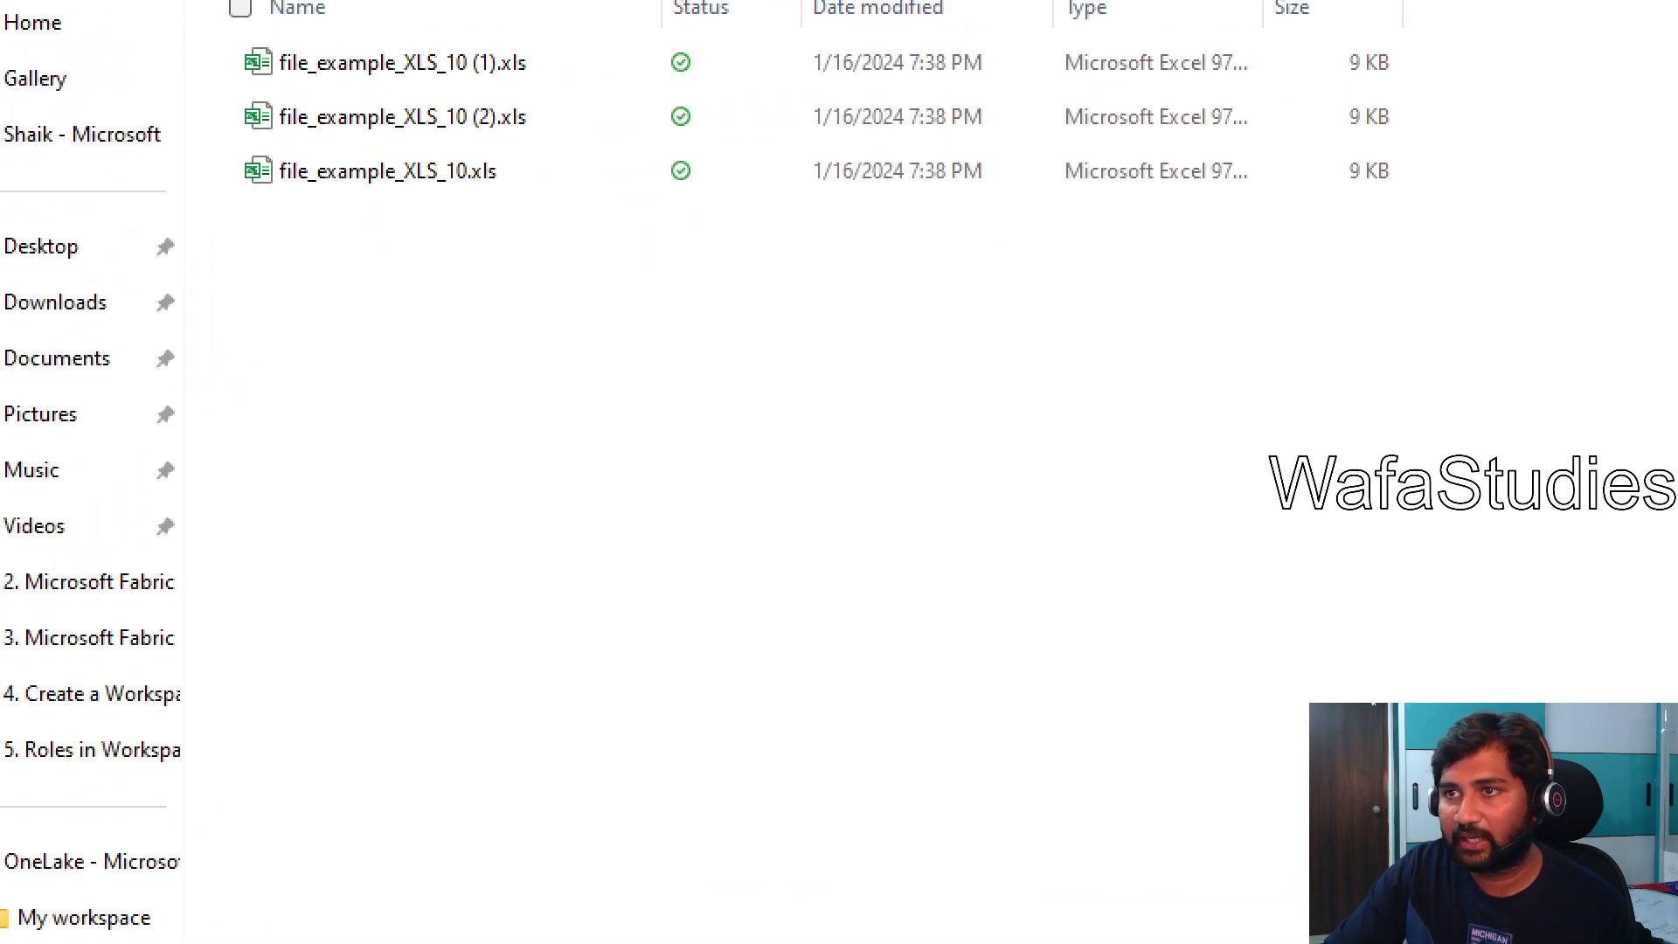
{"action": "left_click_drag", "start_coordinate": [437, 250], "coordinate": [505, 363]}
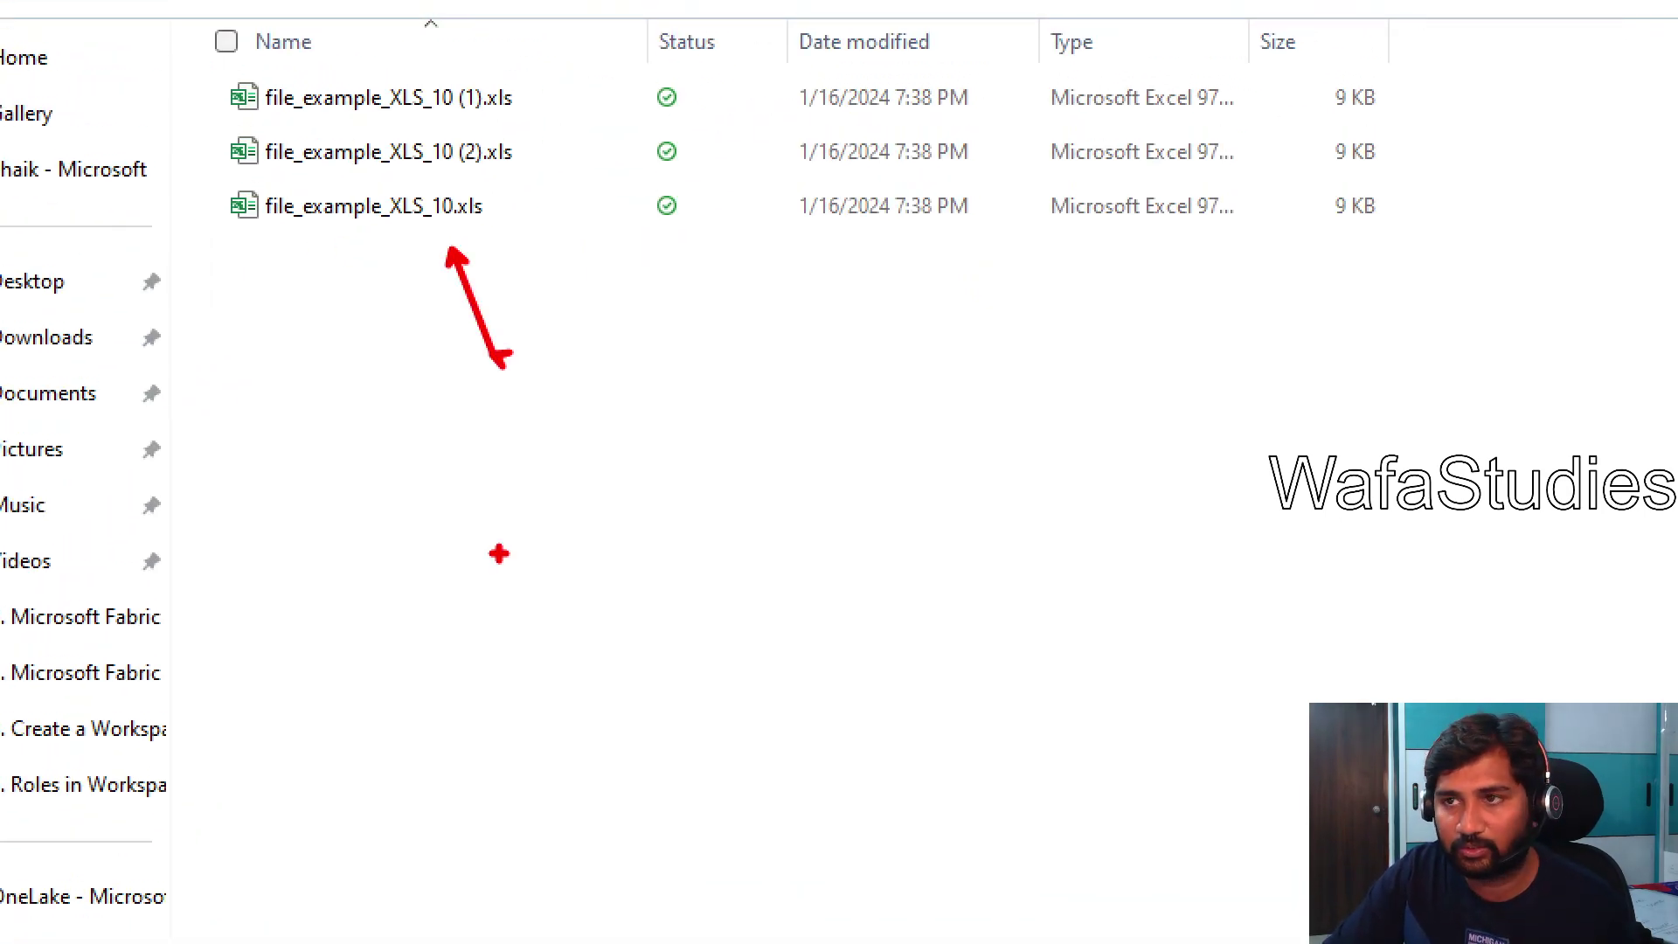
{"action": "left_click", "coordinate": [24, 341]}
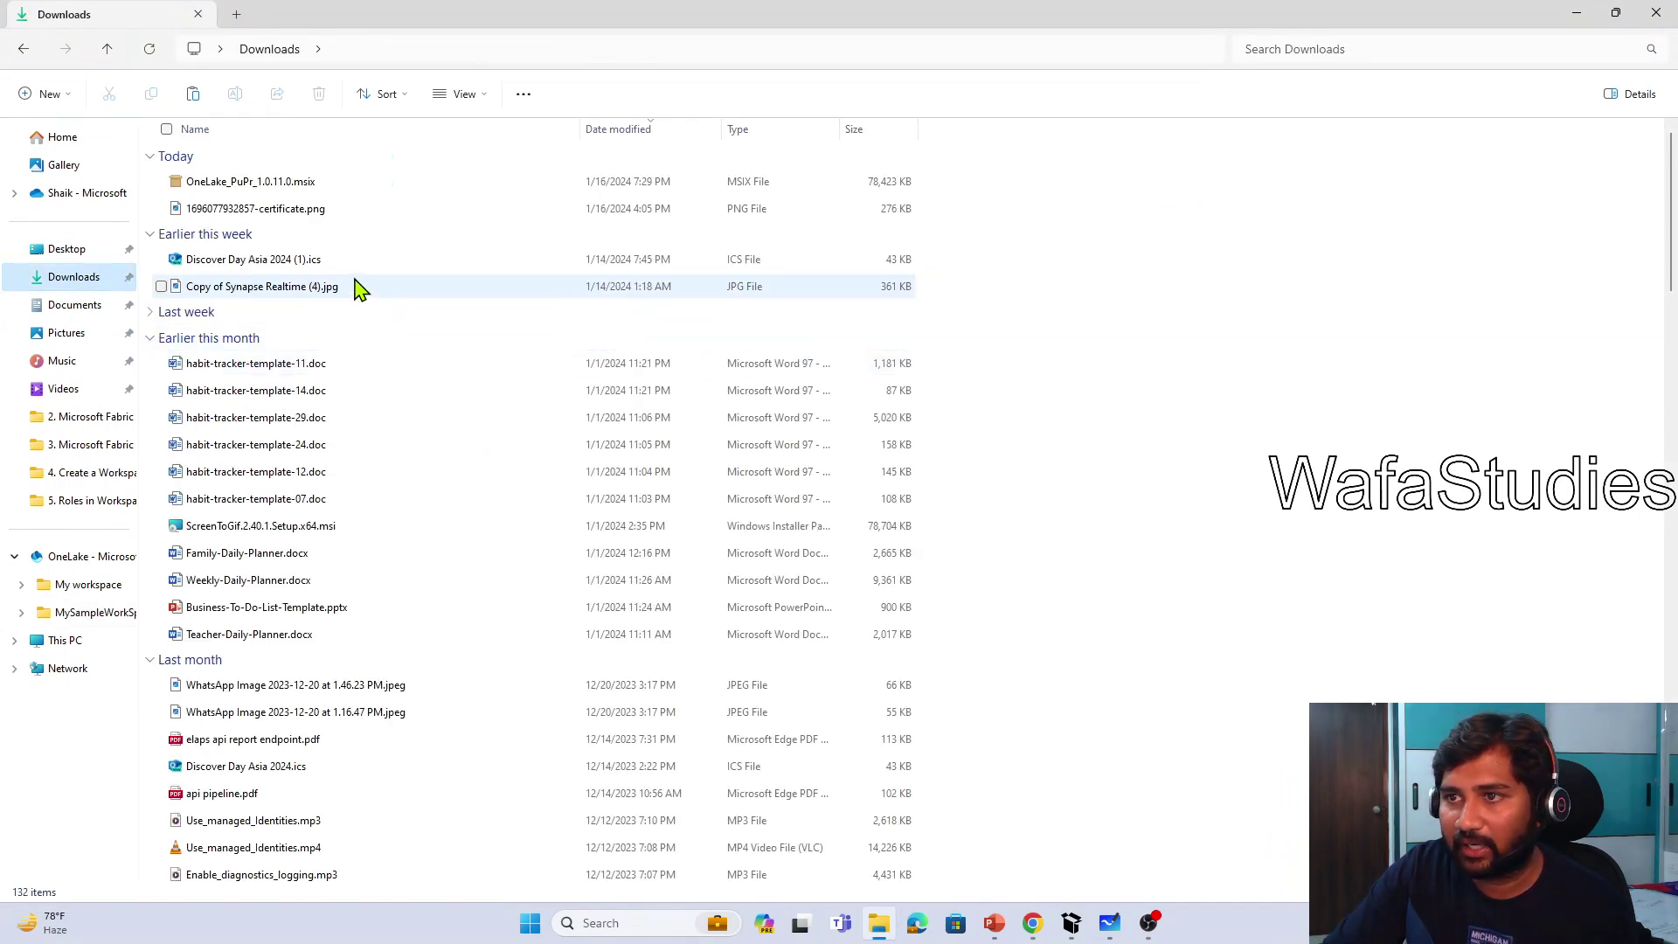
{"action": "left_click", "coordinate": [261, 802]}
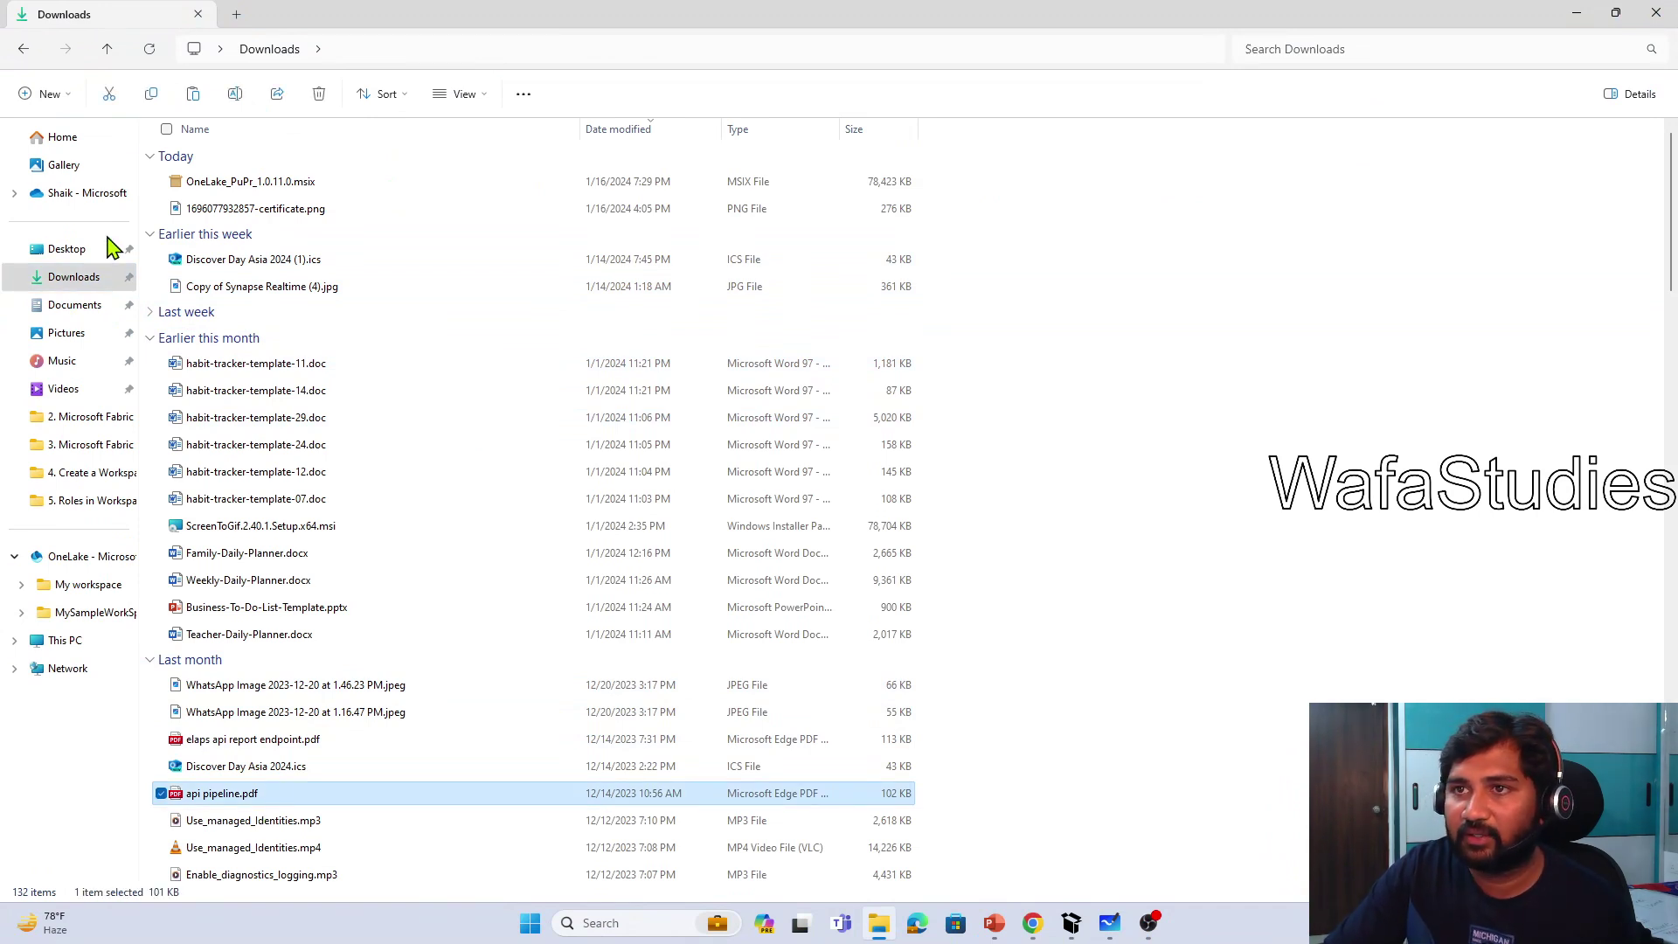
{"action": "left_click", "coordinate": [25, 50]}
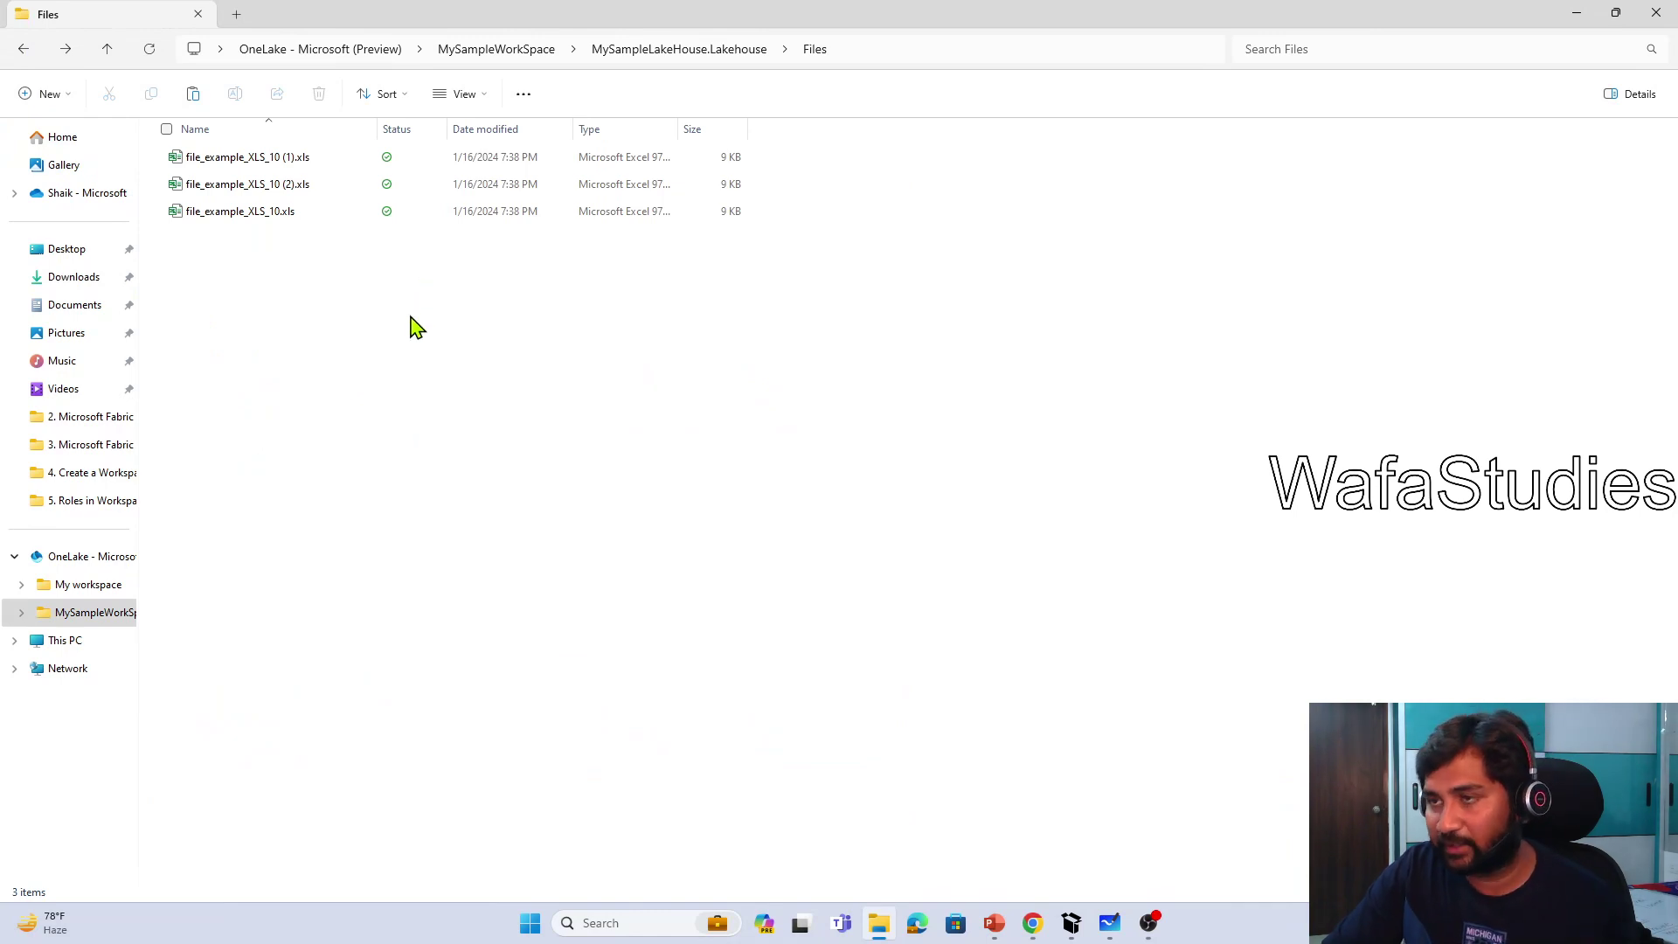
Step: Paste api pipeline.pdf (102 KB) into the OneLake lakehouse Files folder and clear the selection
{"action": "key", "text": "ctrl+v"}
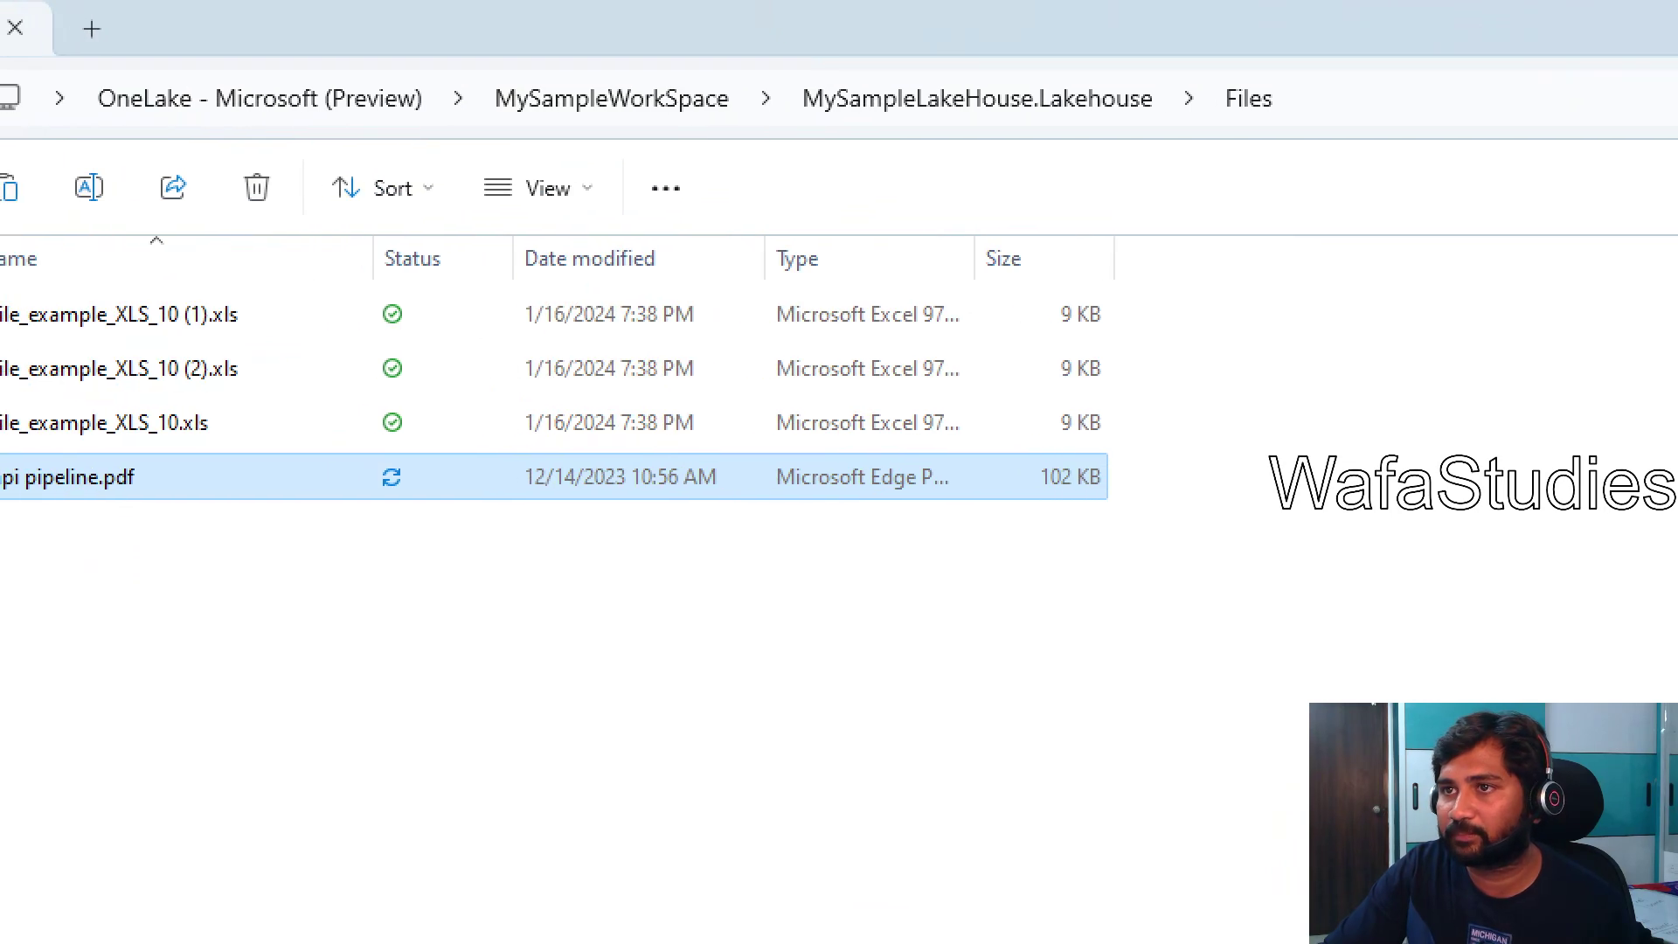
{"action": "left_click_drag", "start_coordinate": [365, 84], "coordinate": [435, 37]}
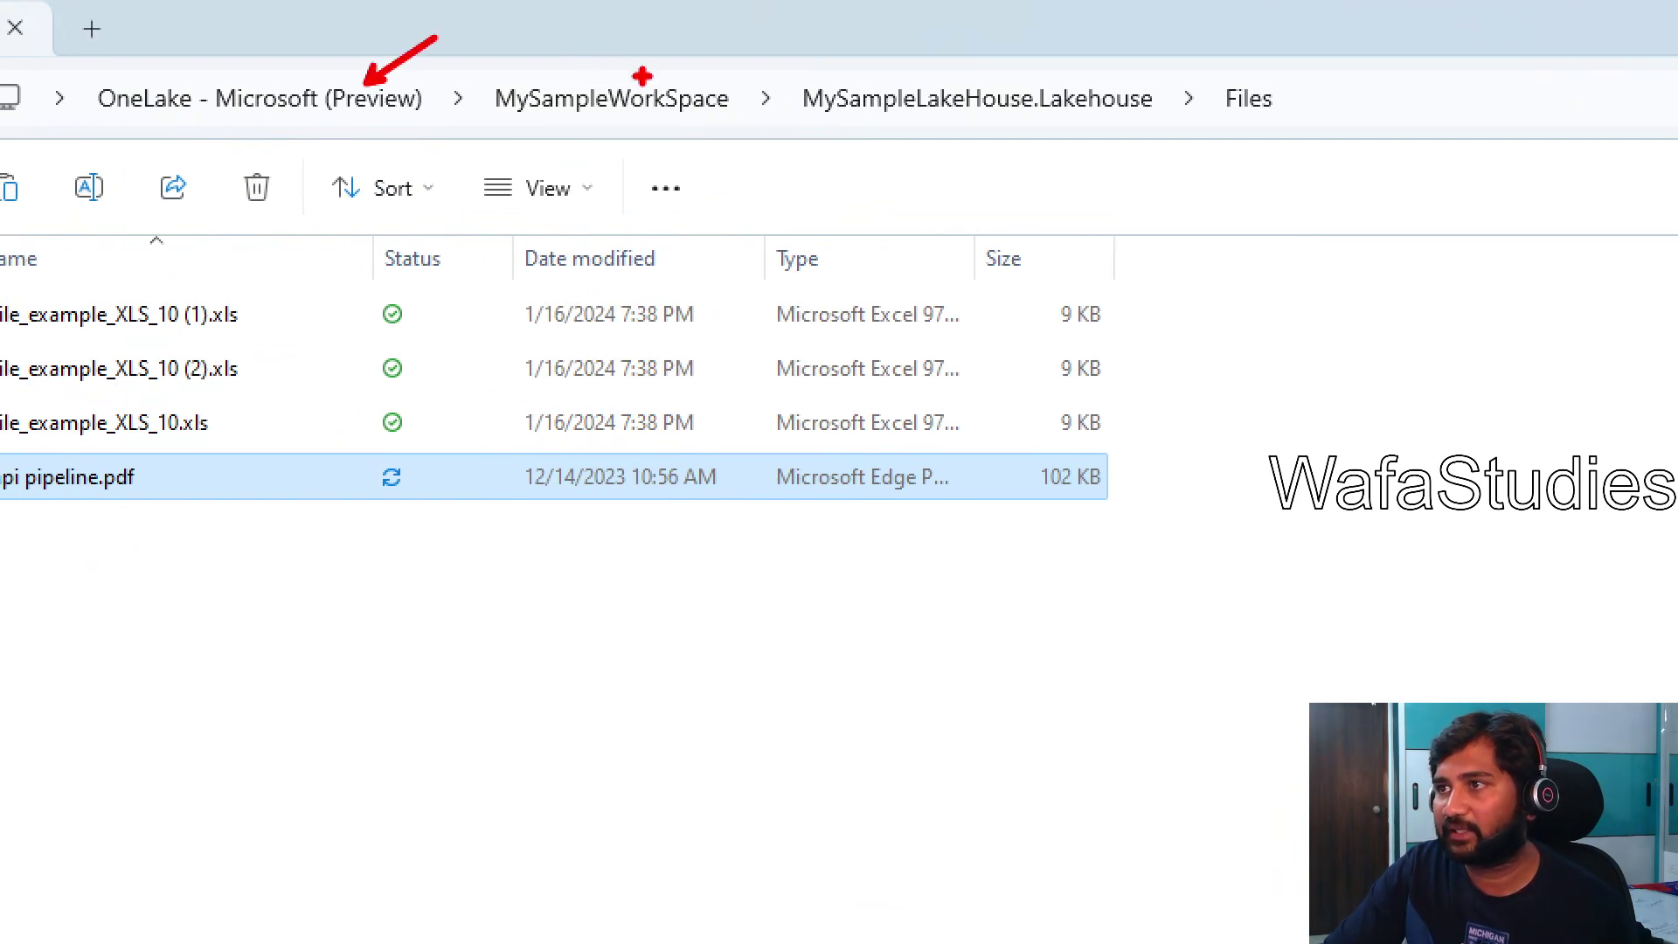
{"action": "left_click_drag", "start_coordinate": [645, 75], "coordinate": [722, 10]}
{"action": "left_click_drag", "start_coordinate": [1024, 77], "coordinate": [1091, 3]}
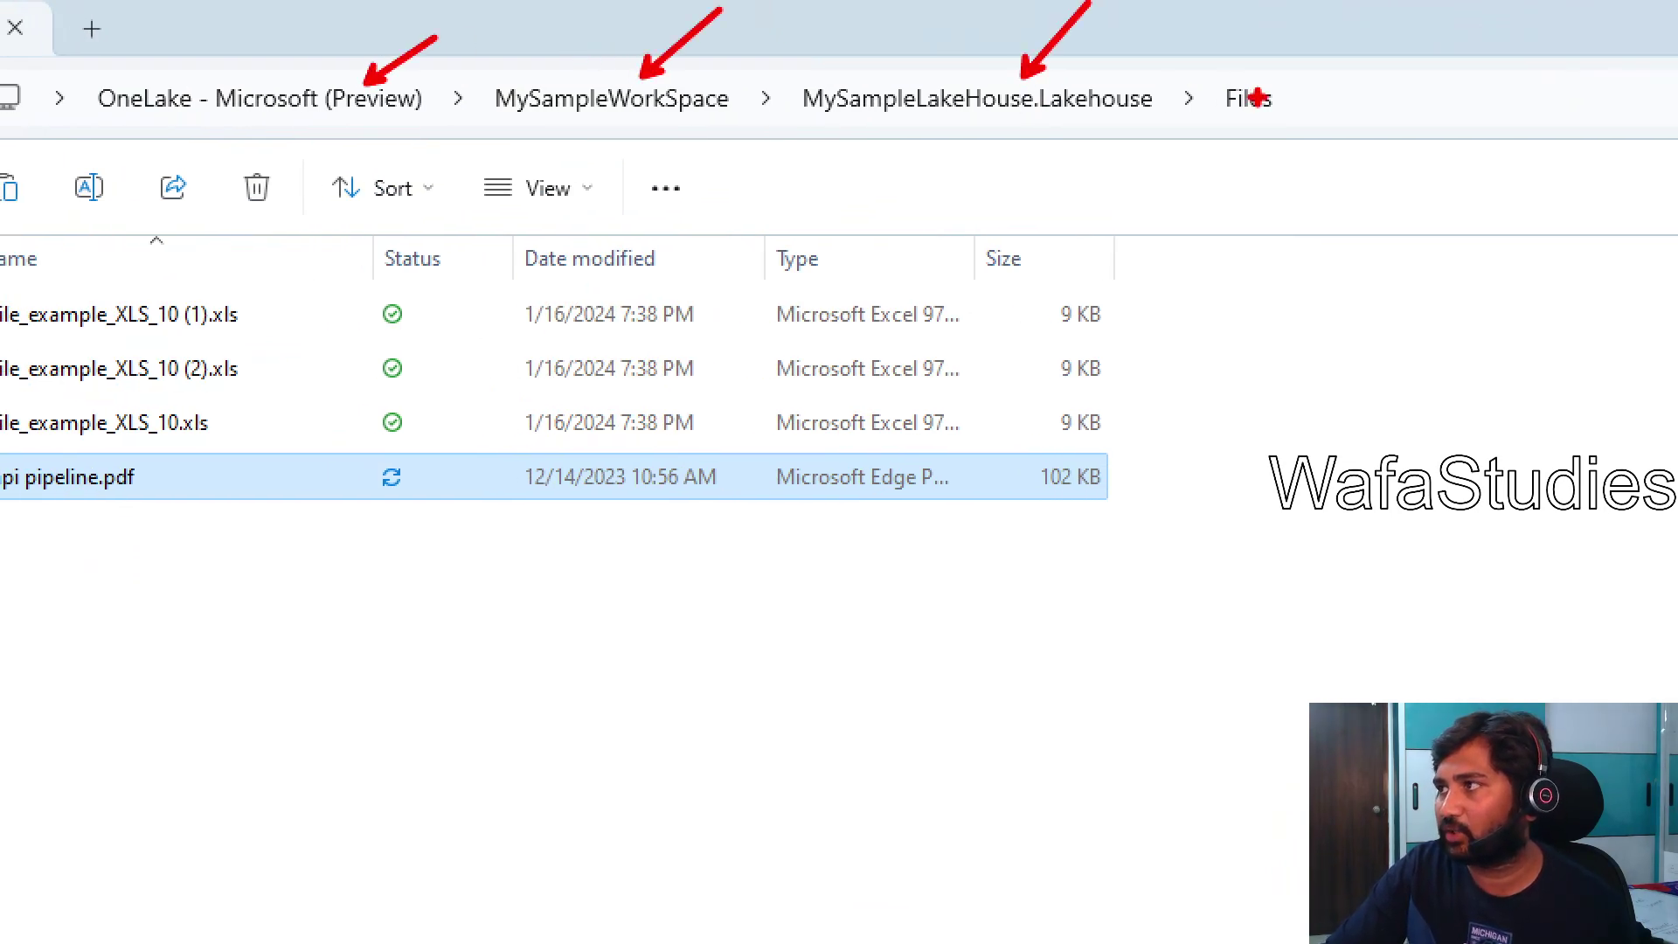
{"action": "left_click_drag", "start_coordinate": [1269, 67], "coordinate": [1332, 13]}
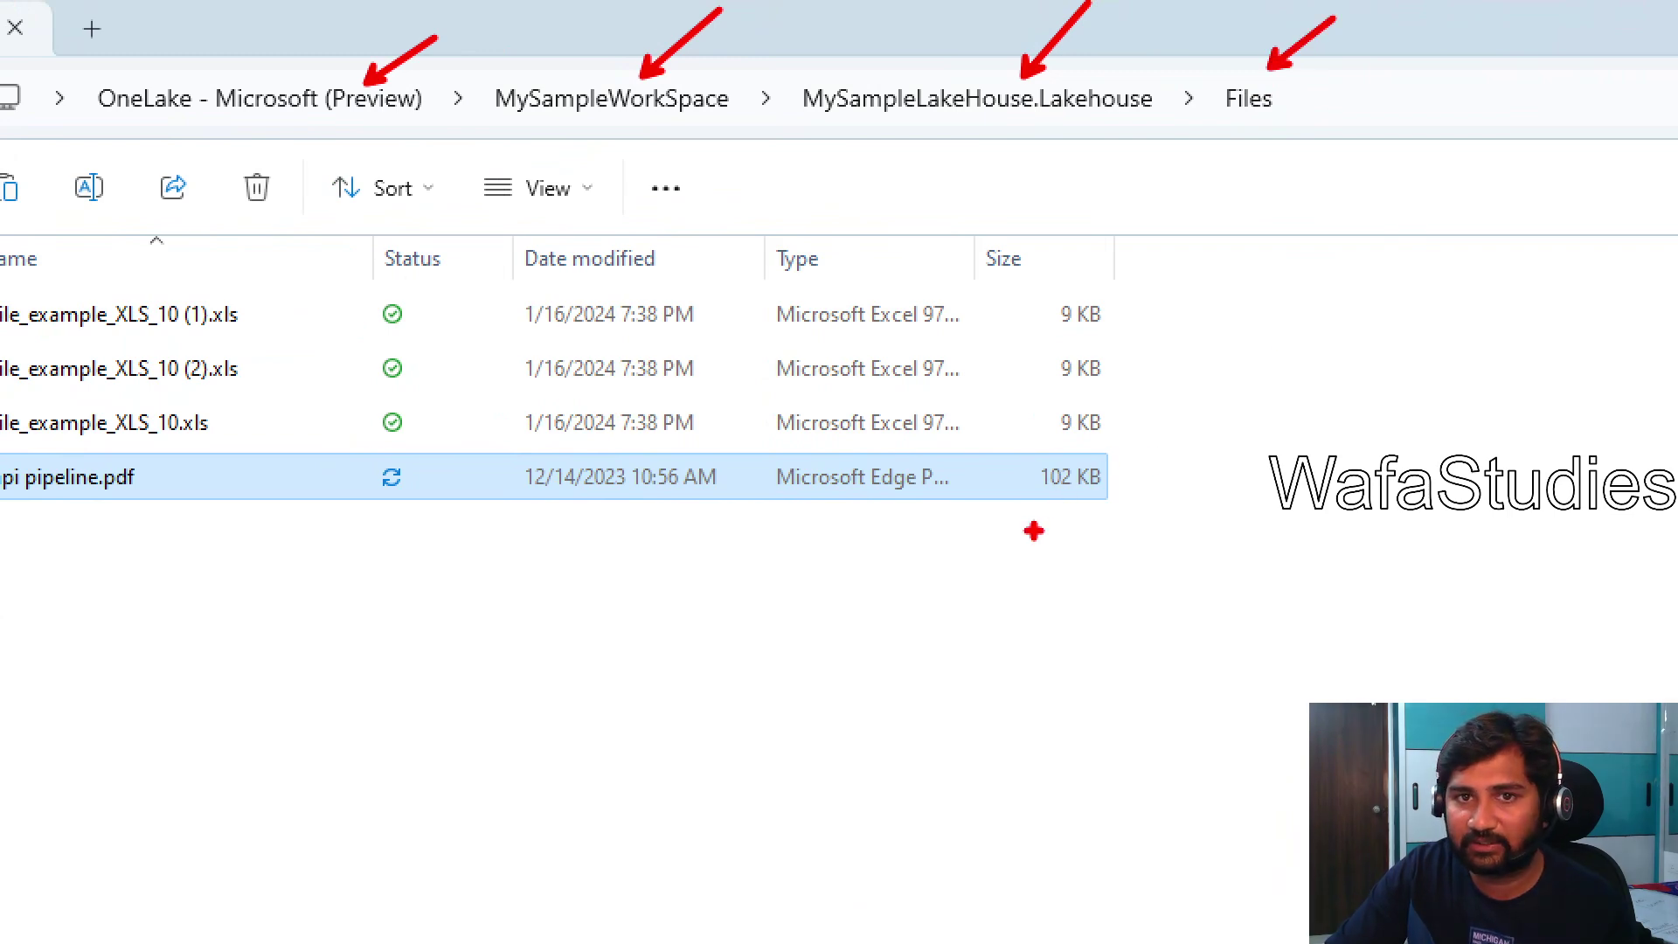
{"action": "left_click", "coordinate": [626, 514]}
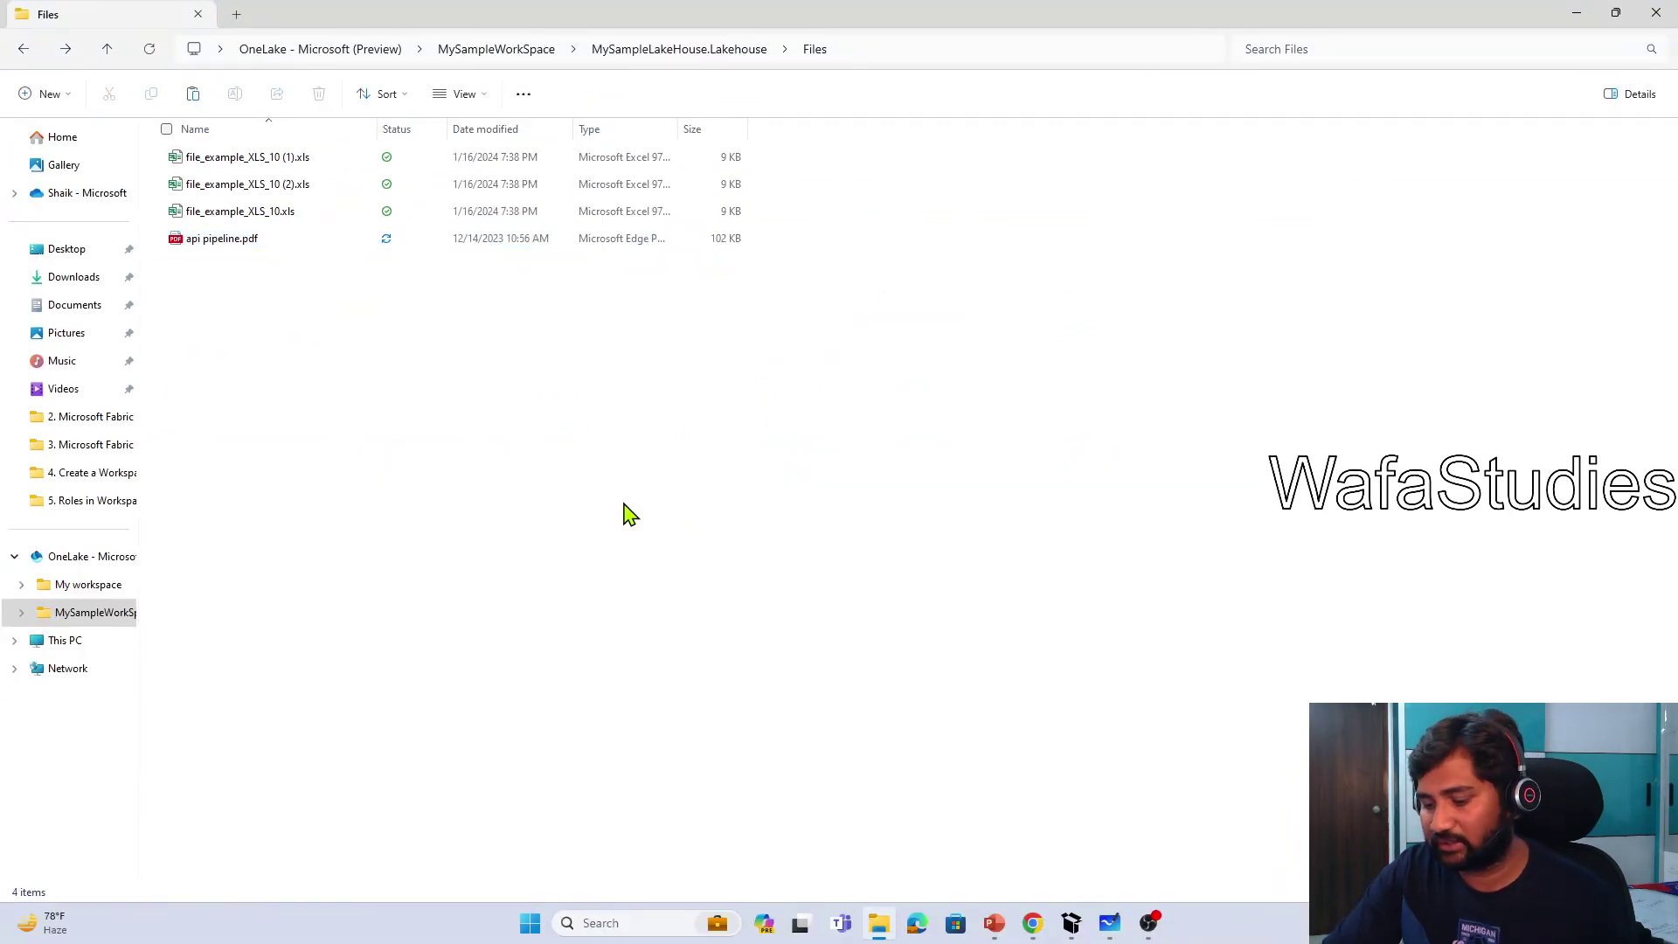
Step: Refresh Files in the Fabric lakehouse Explorer so api pipeline.pdf (101 KB) appears
{"action": "left_click", "coordinate": [1032, 924]}
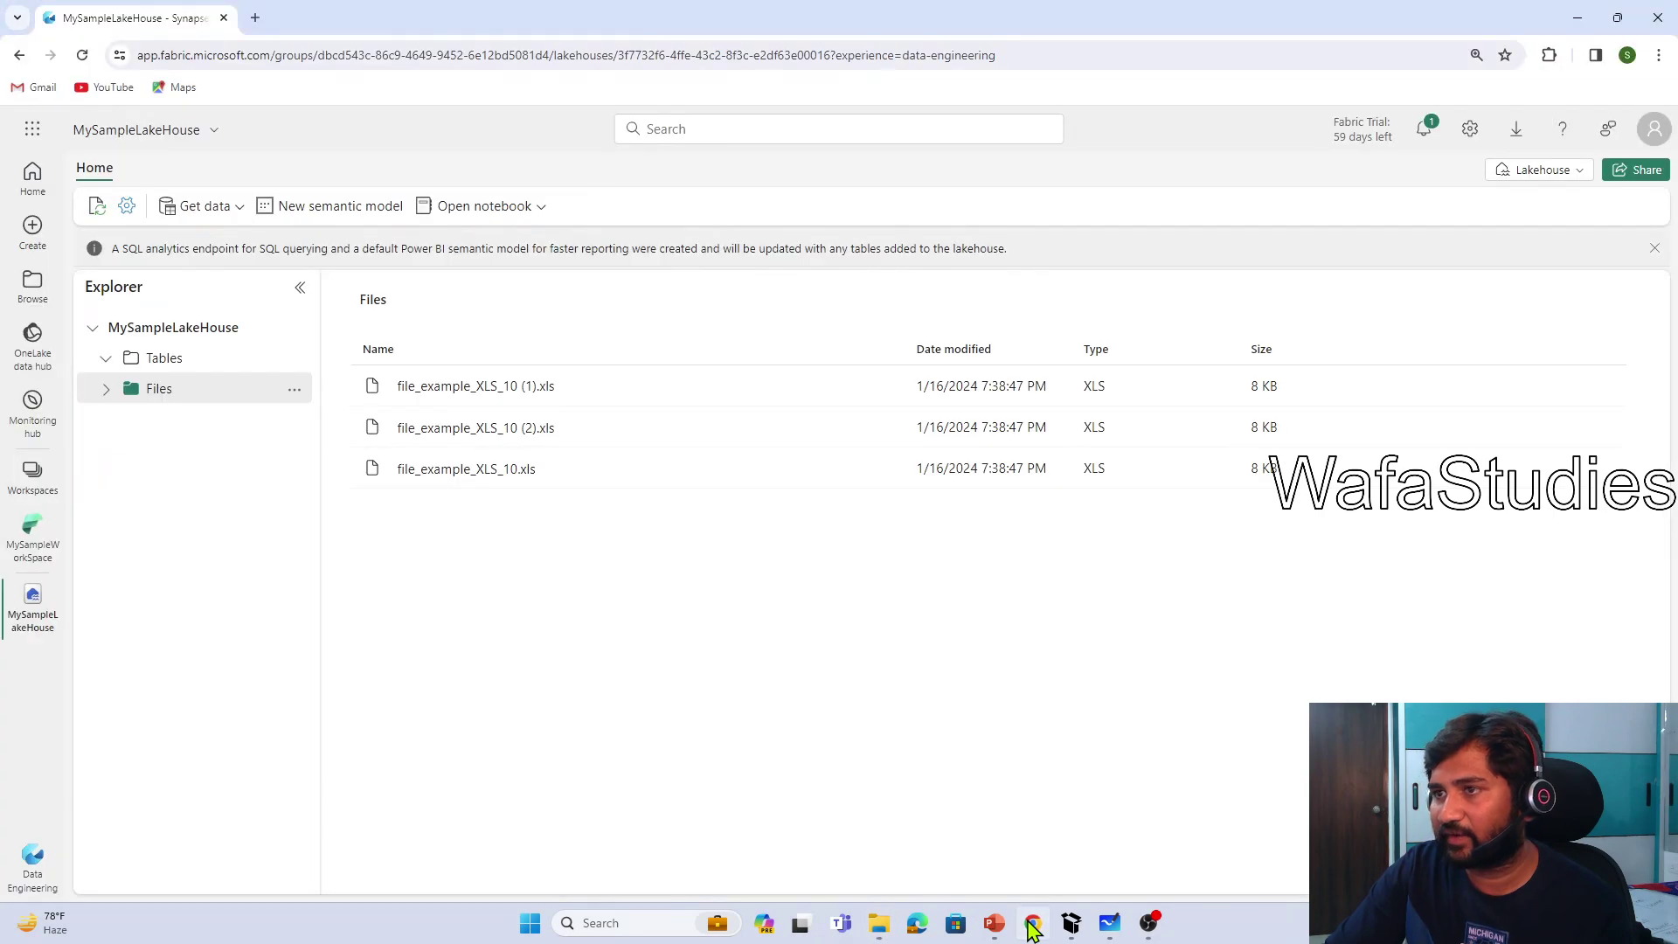
{"action": "left_click", "coordinate": [294, 389]}
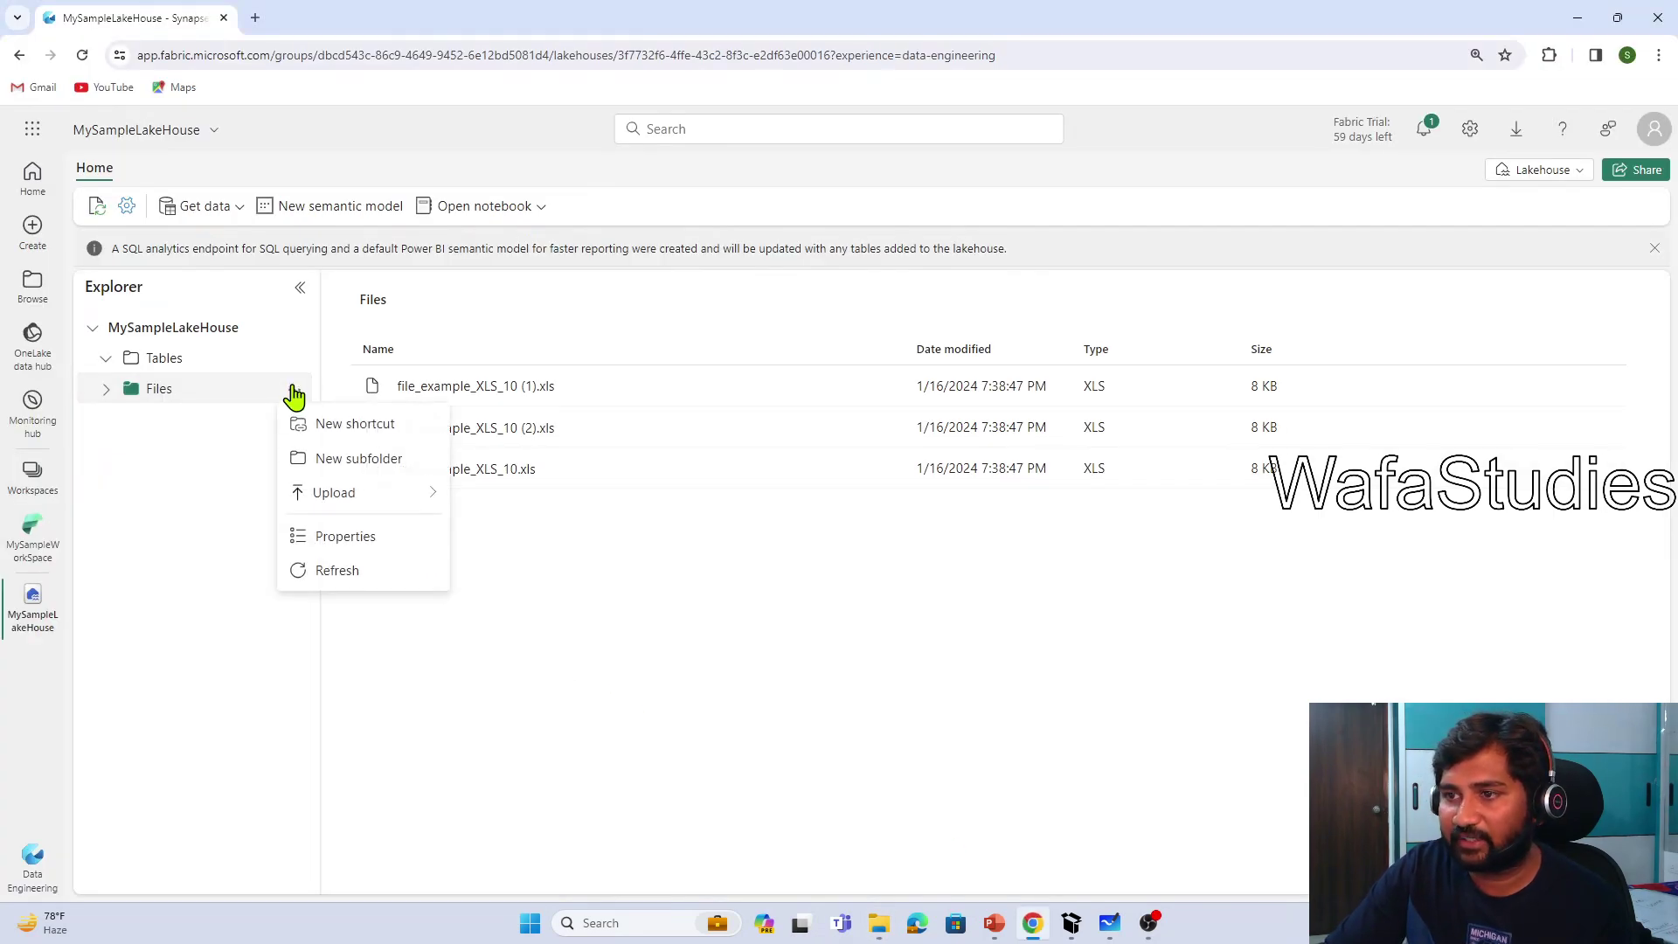
{"action": "left_click", "coordinate": [348, 573]}
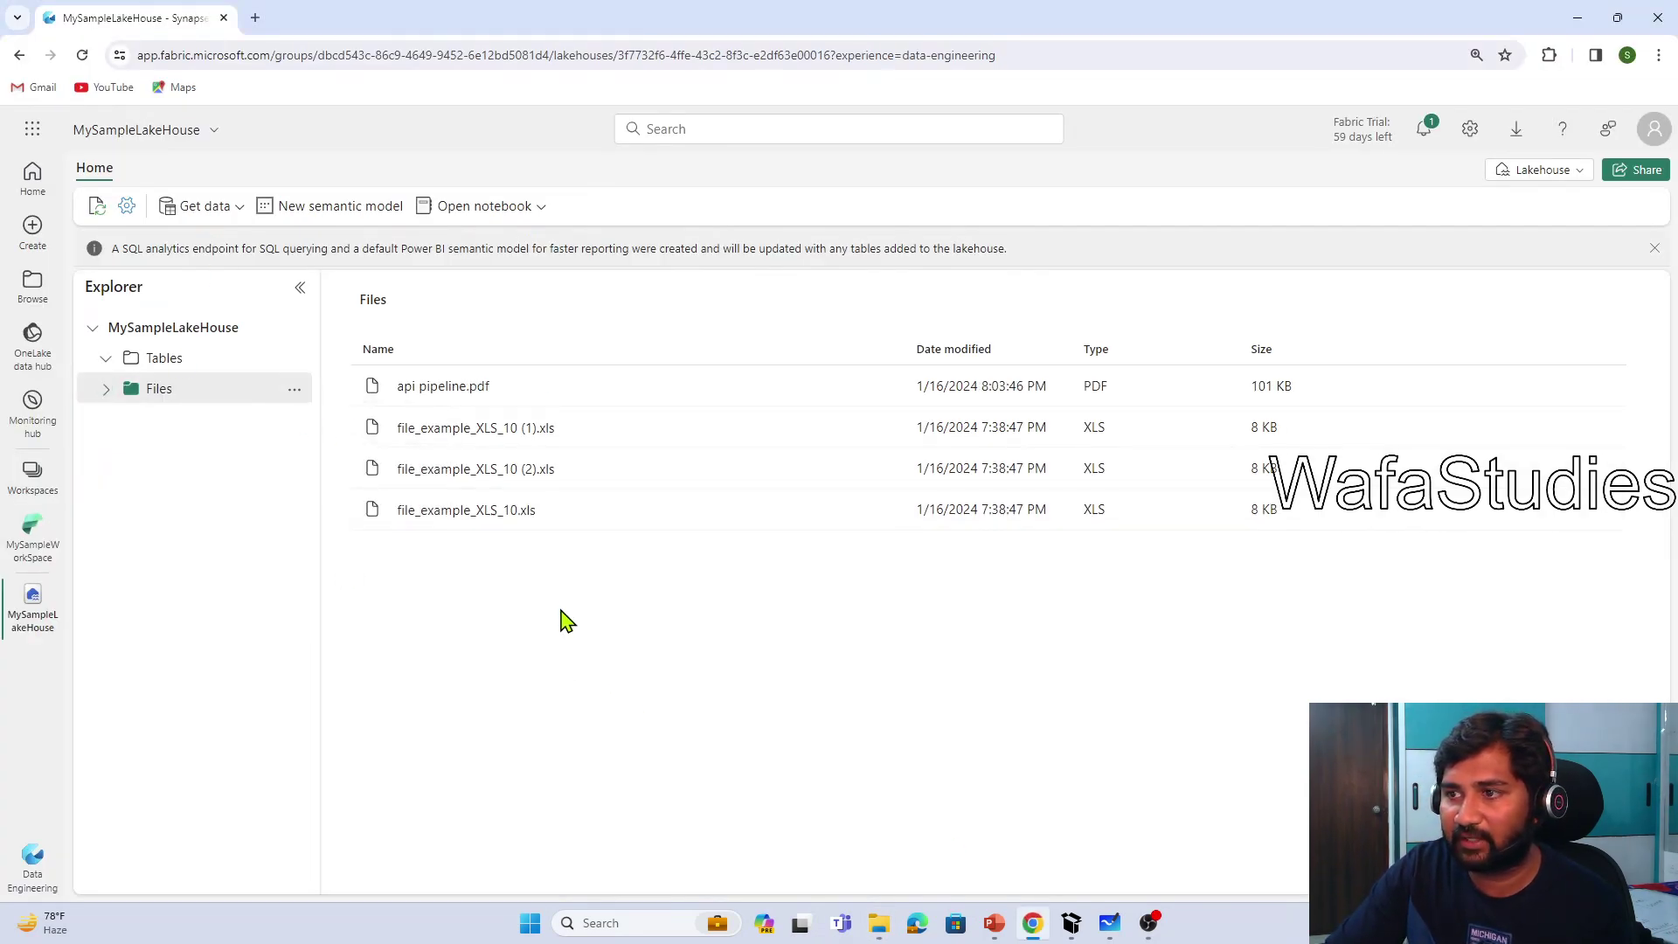
{"action": "left_click_drag", "start_coordinate": [502, 384], "coordinate": [598, 349]}
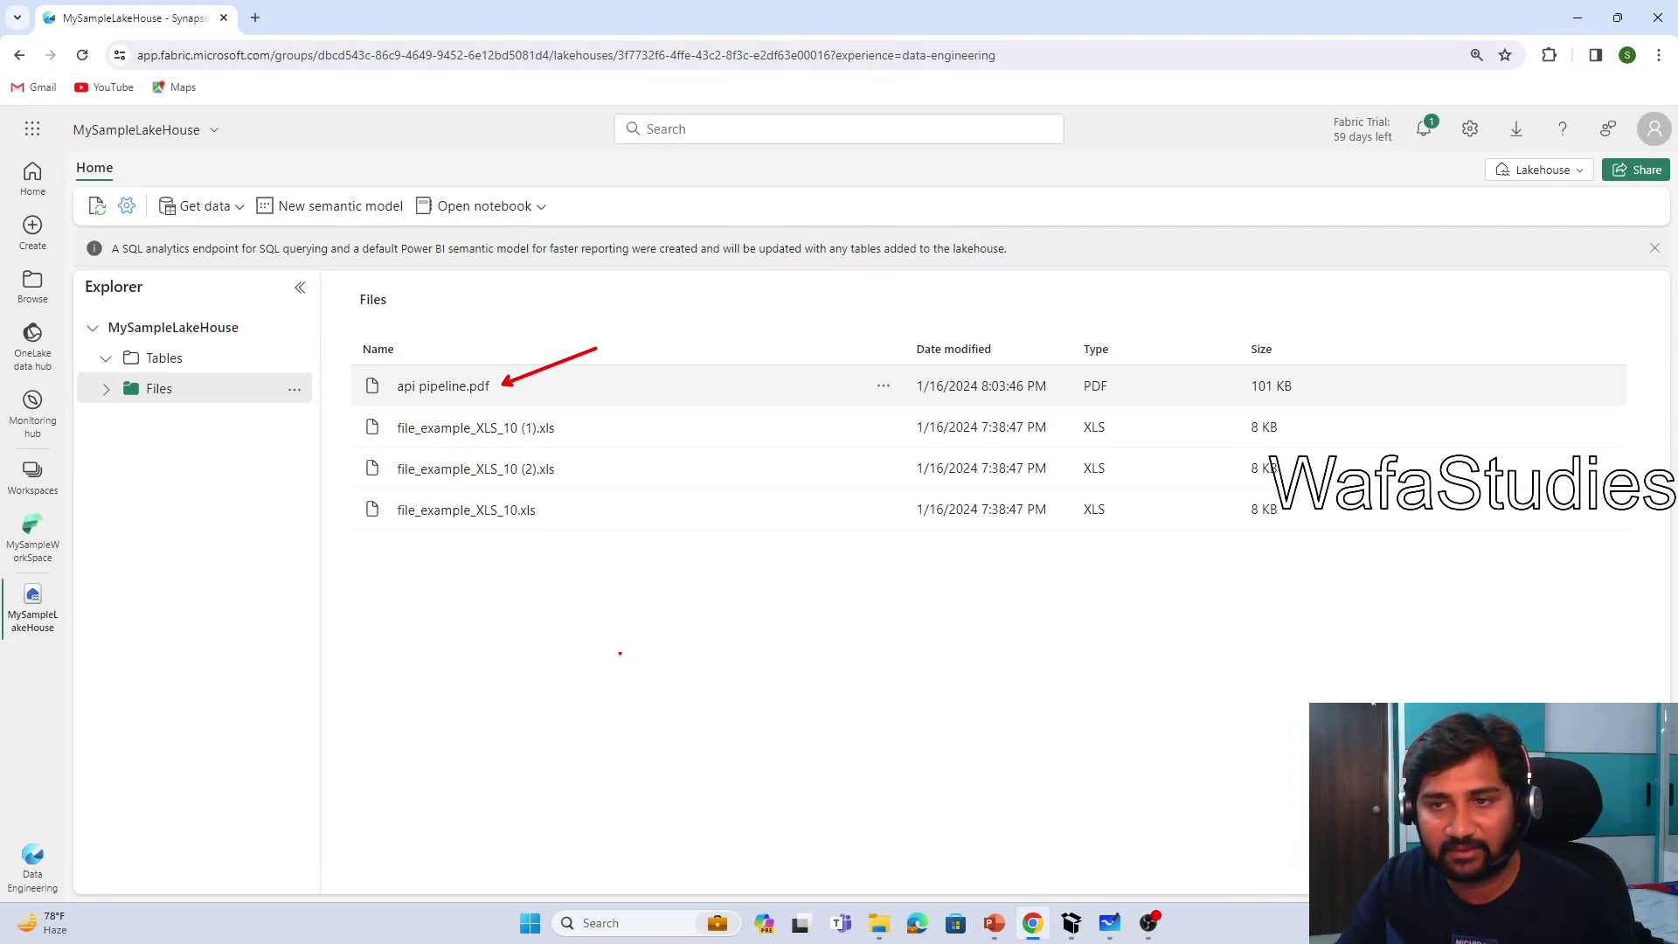
{"action": "key", "text": "Escape"}
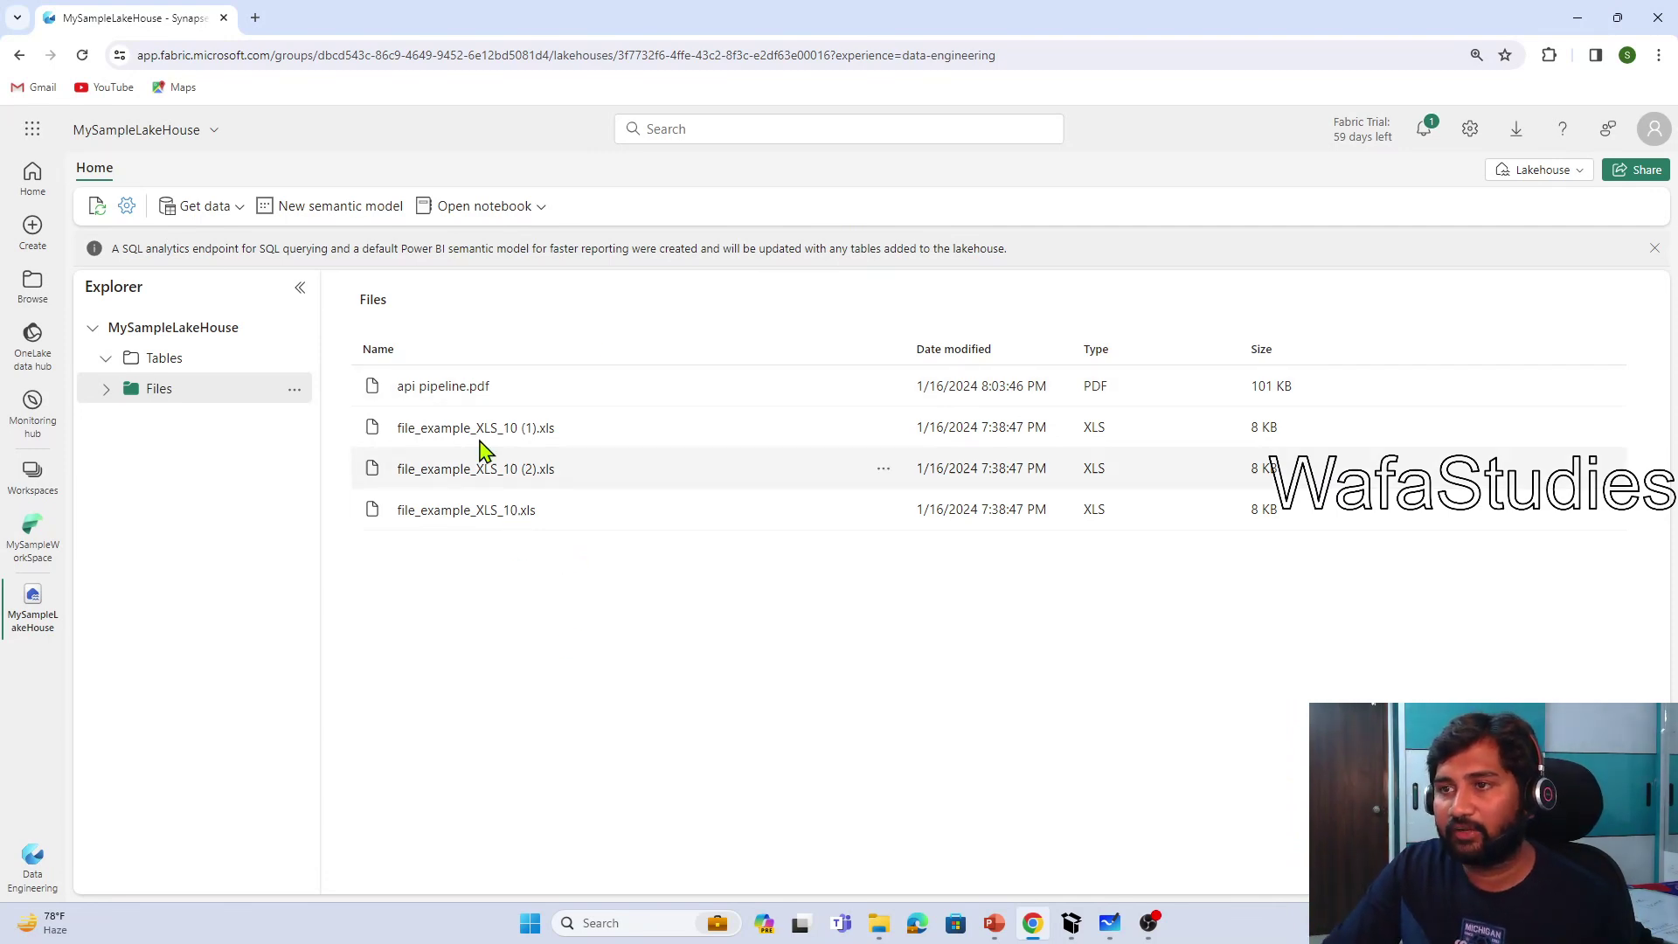
{"action": "left_click", "coordinate": [29, 483]}
Step: Create a workspace named demoWorkspace, keeping Trial license mode under Advanced settings
{"action": "left_click", "coordinate": [271, 882]}
{"action": "left_click", "coordinate": [1233, 251]}
{"action": "type", "text": "demoWorkspace"}
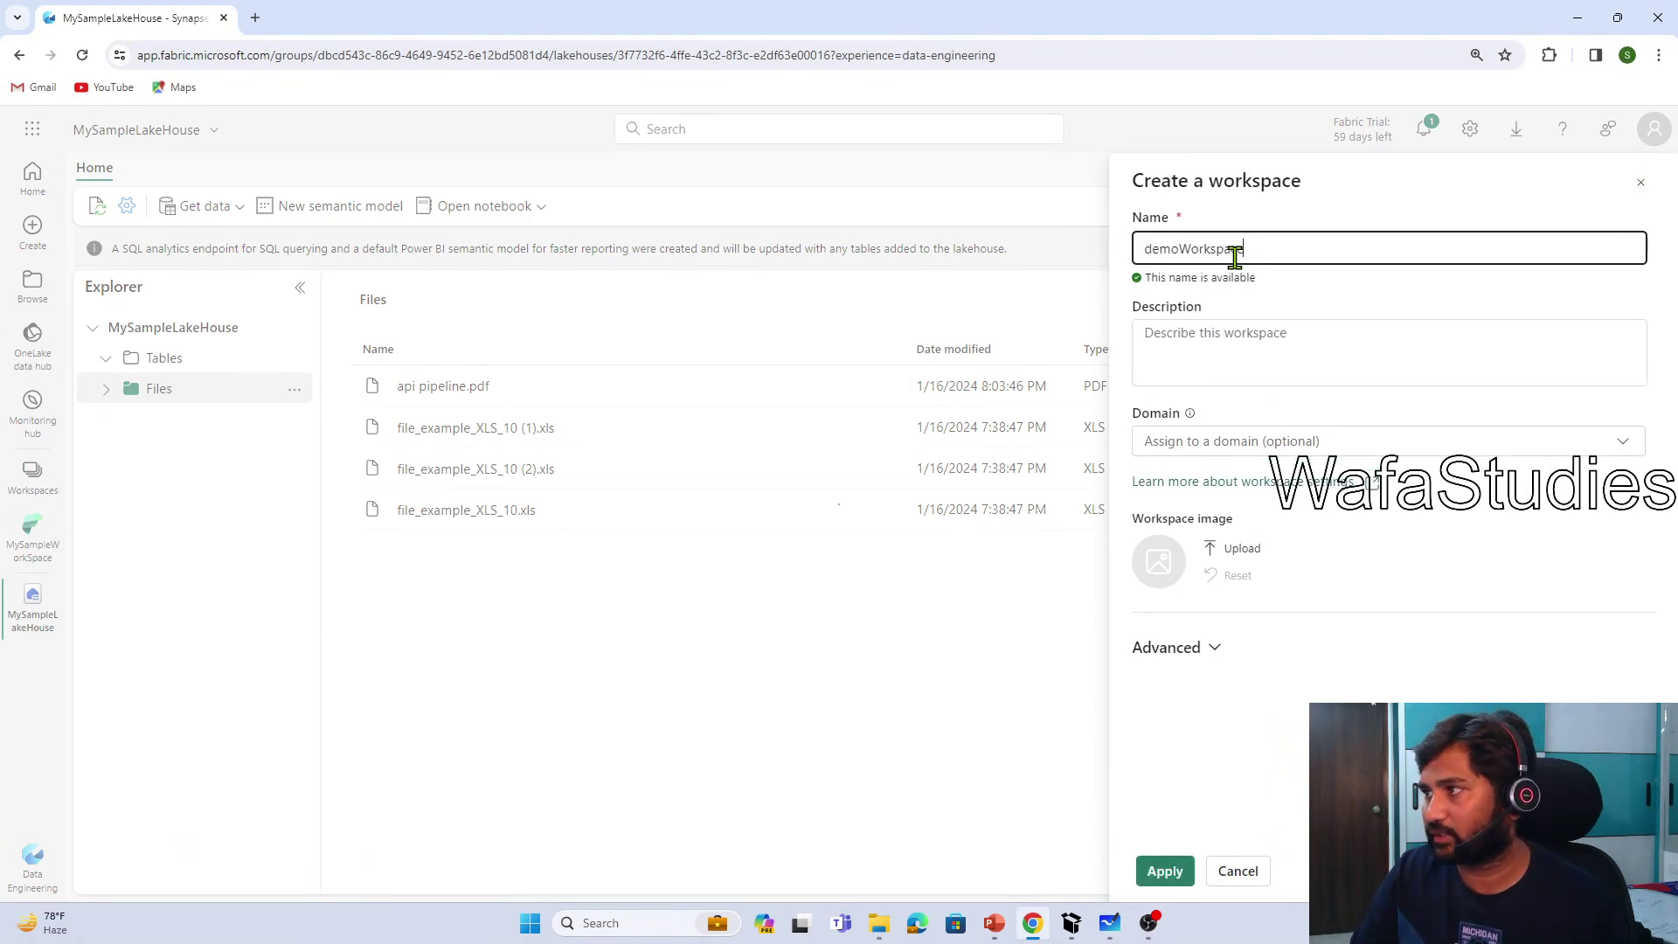
{"action": "left_click", "coordinate": [1246, 364]}
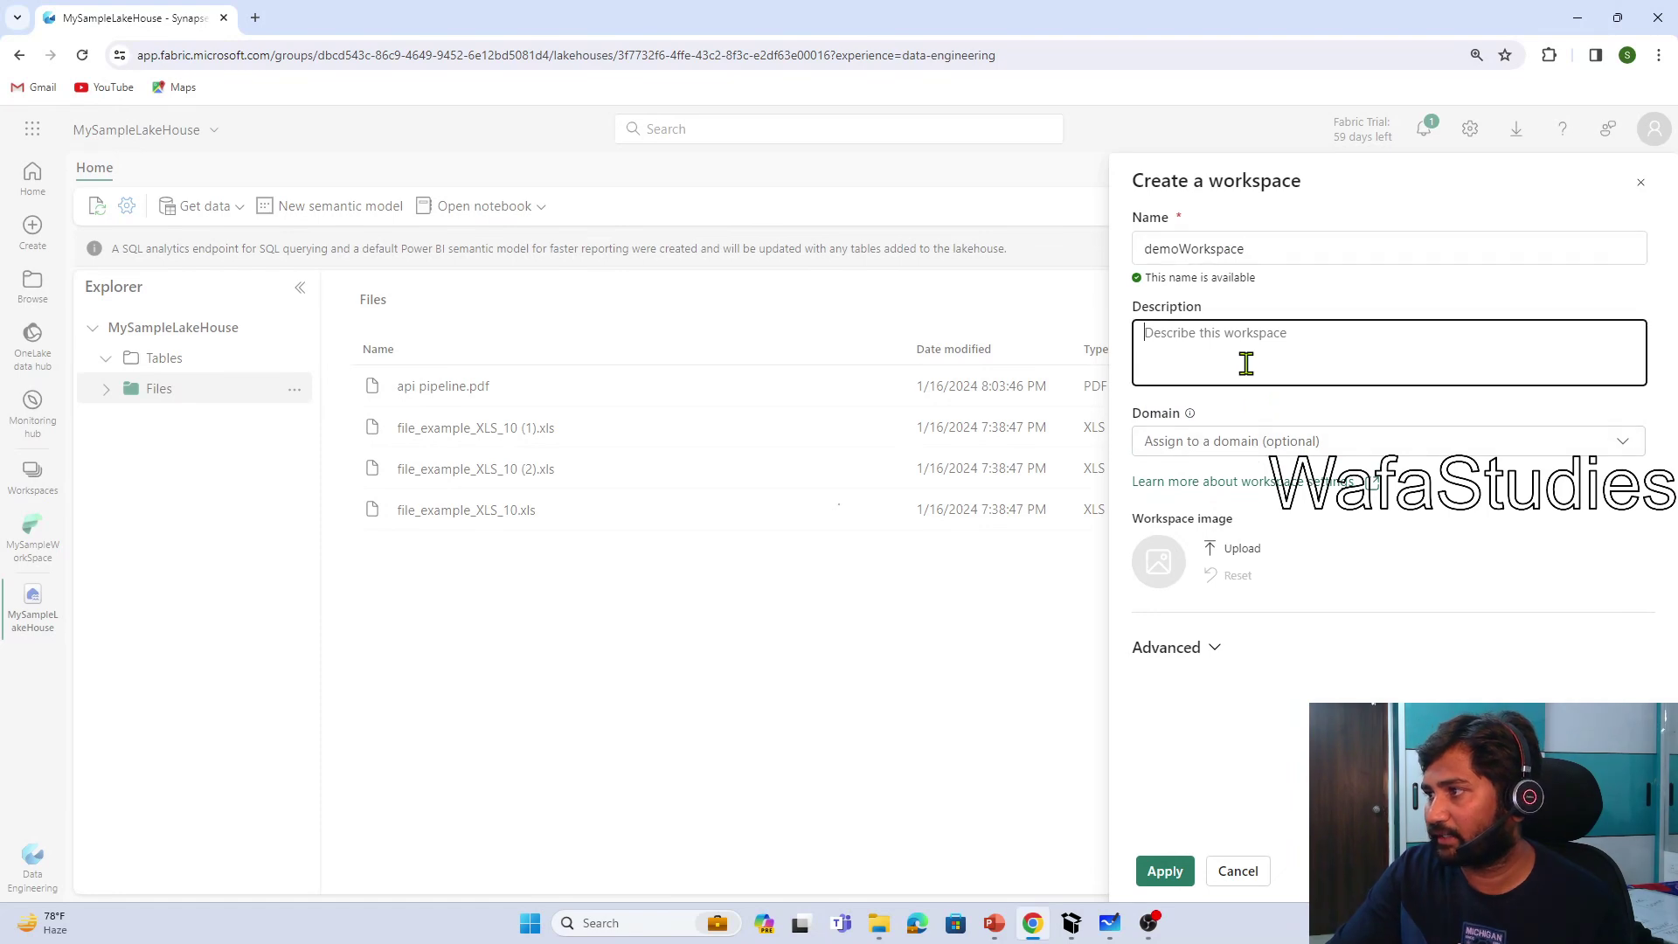
{"action": "left_click", "coordinate": [1265, 445]}
{"action": "left_click", "coordinate": [1379, 584]}
{"action": "left_click", "coordinate": [1215, 647]}
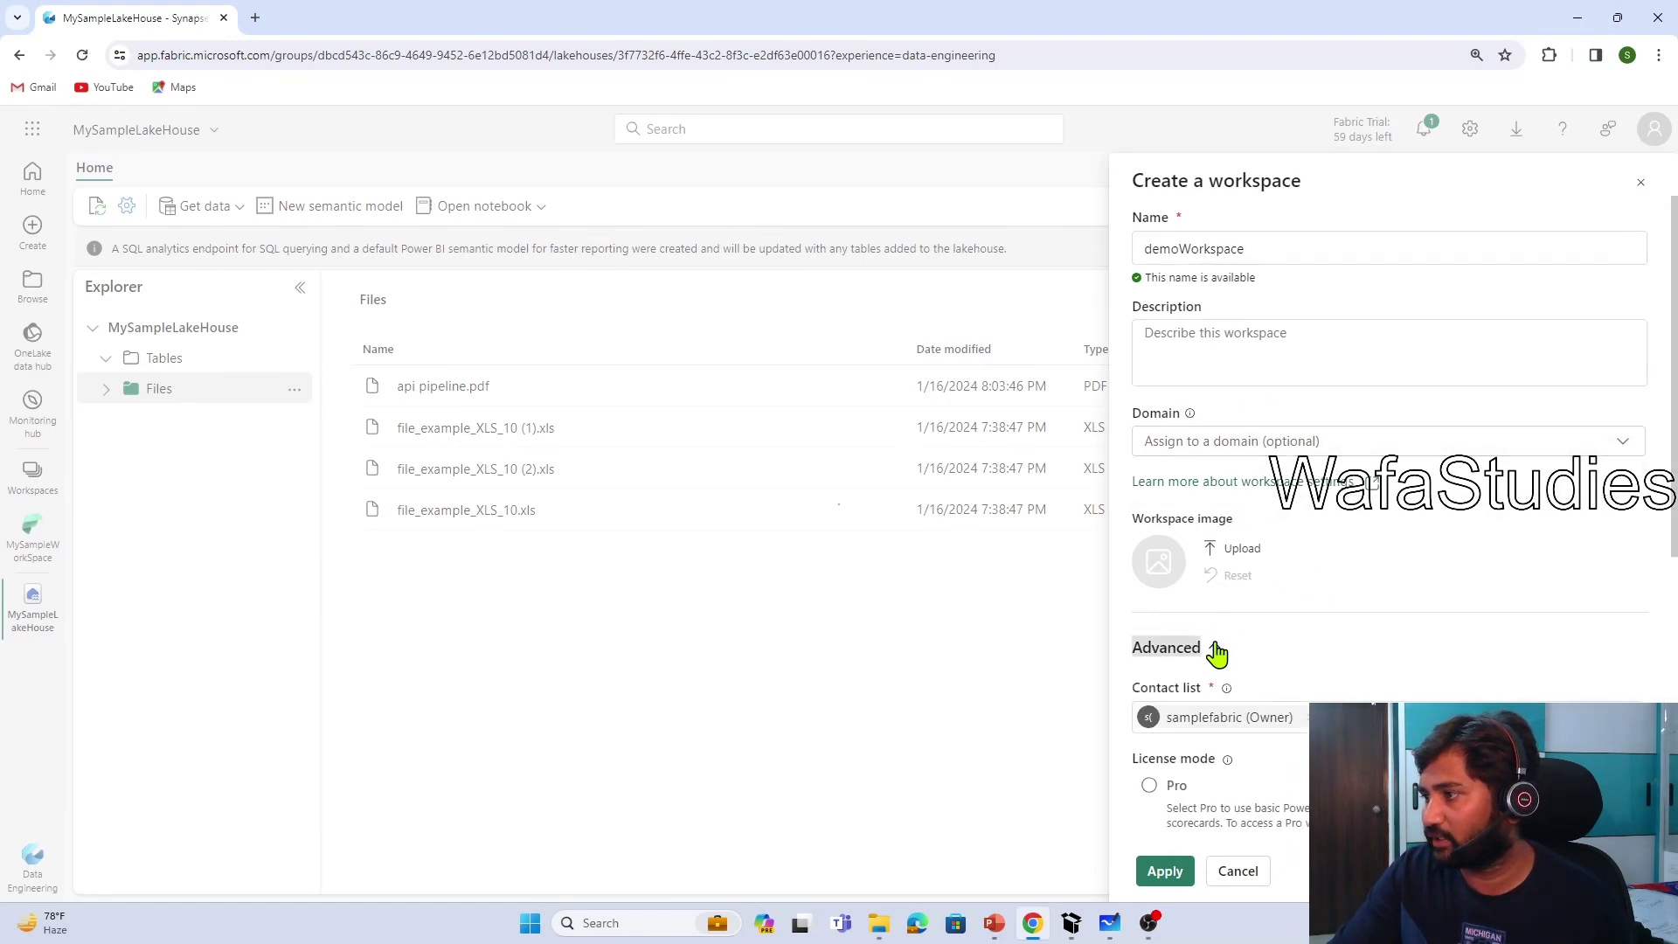
{"action": "scroll", "coordinate": [1262, 669], "scroll_direction": "down", "scroll_amount": 3}
{"action": "scroll", "coordinate": [1250, 700], "scroll_direction": "down", "scroll_amount": 3}
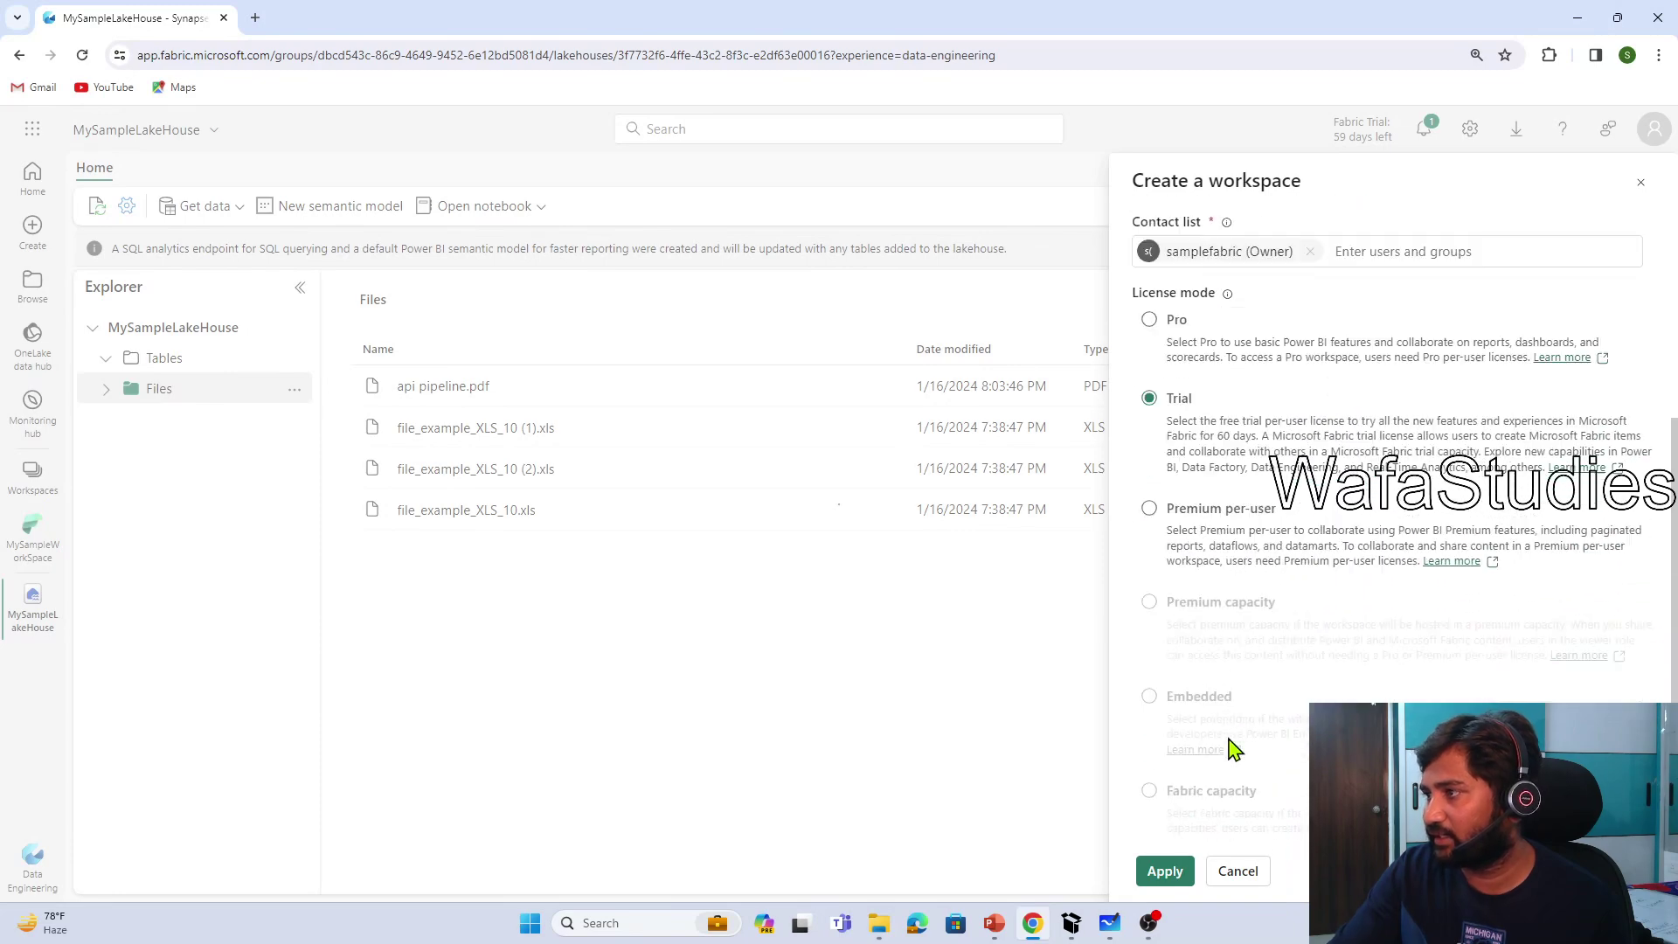
{"action": "left_click", "coordinate": [1166, 873]}
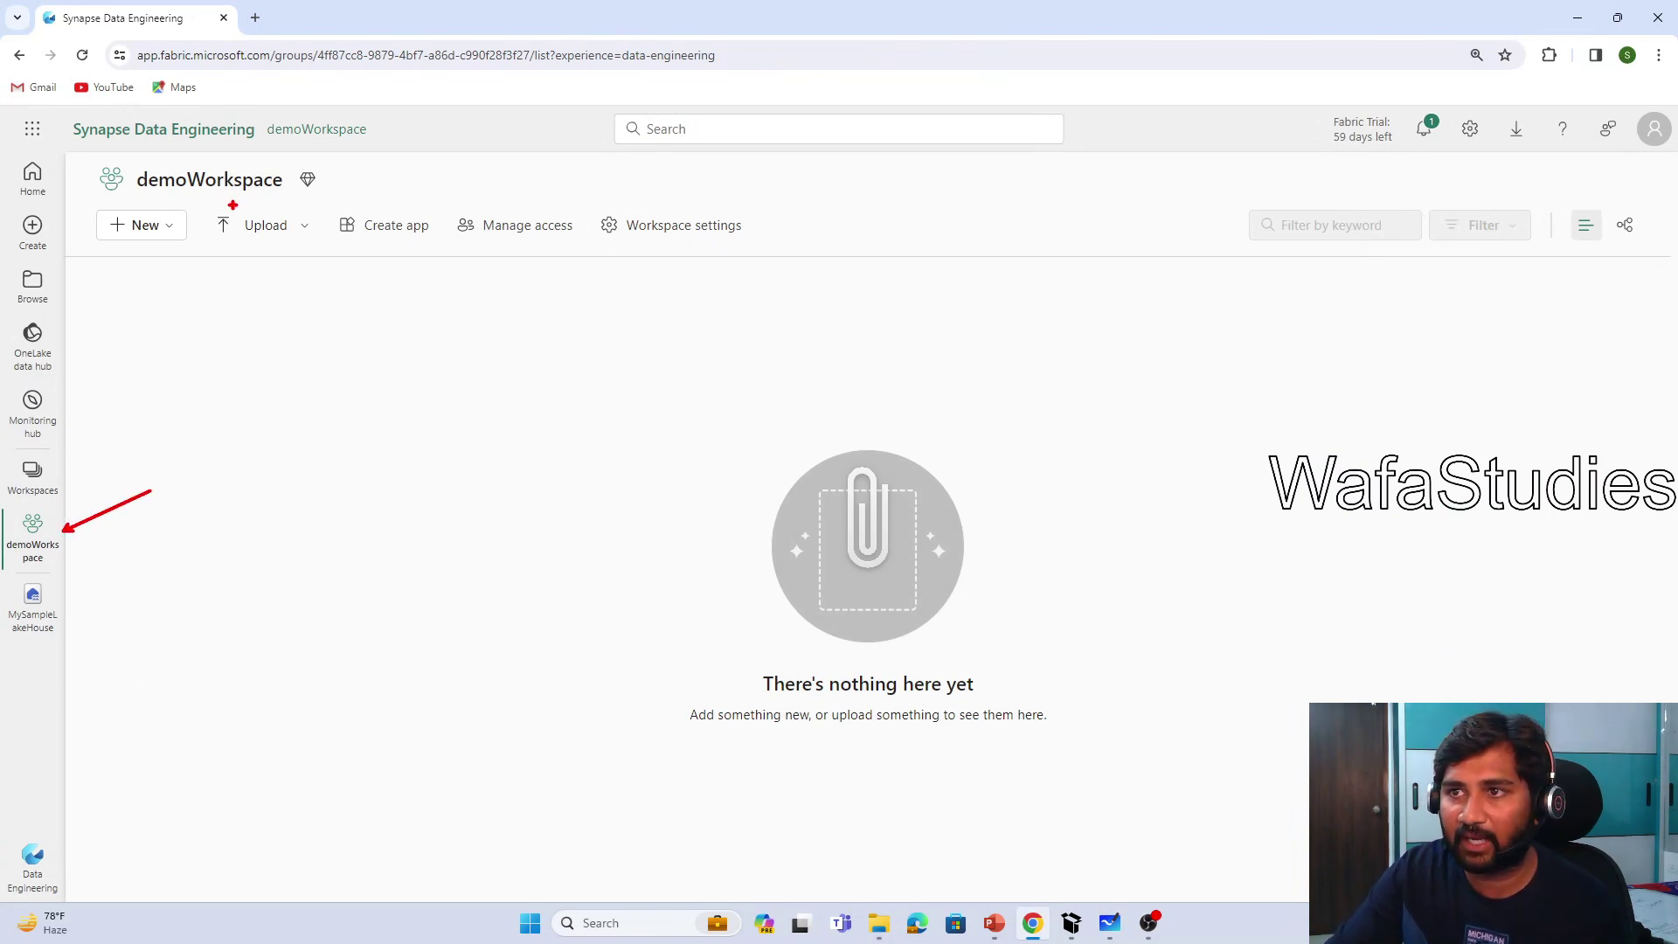
Step: Dismiss the selection on the empty demoWorkspace page and switch to the OneLake Files folder
{"action": "mouse_move", "coordinate": [180, 301]}
{"action": "left_mouse_down"}
{"action": "mouse_move", "coordinate": [817, 487]}
{"action": "mouse_move", "coordinate": [1379, 763]}
{"action": "left_mouse_up"}
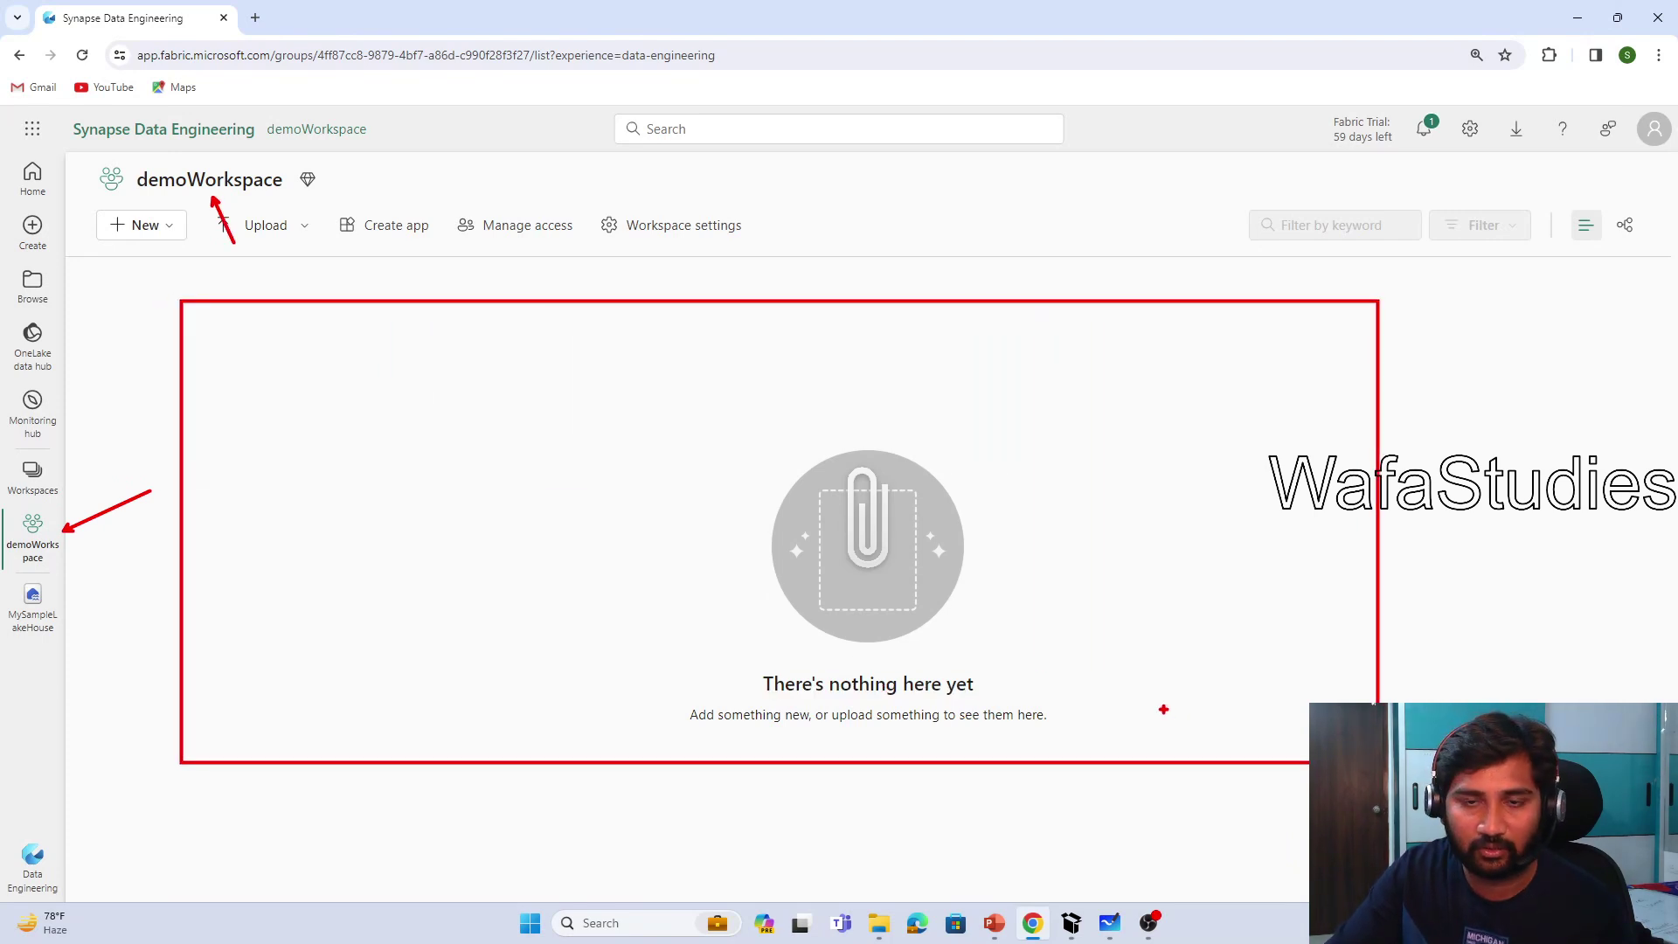
{"action": "key", "text": "Escape"}
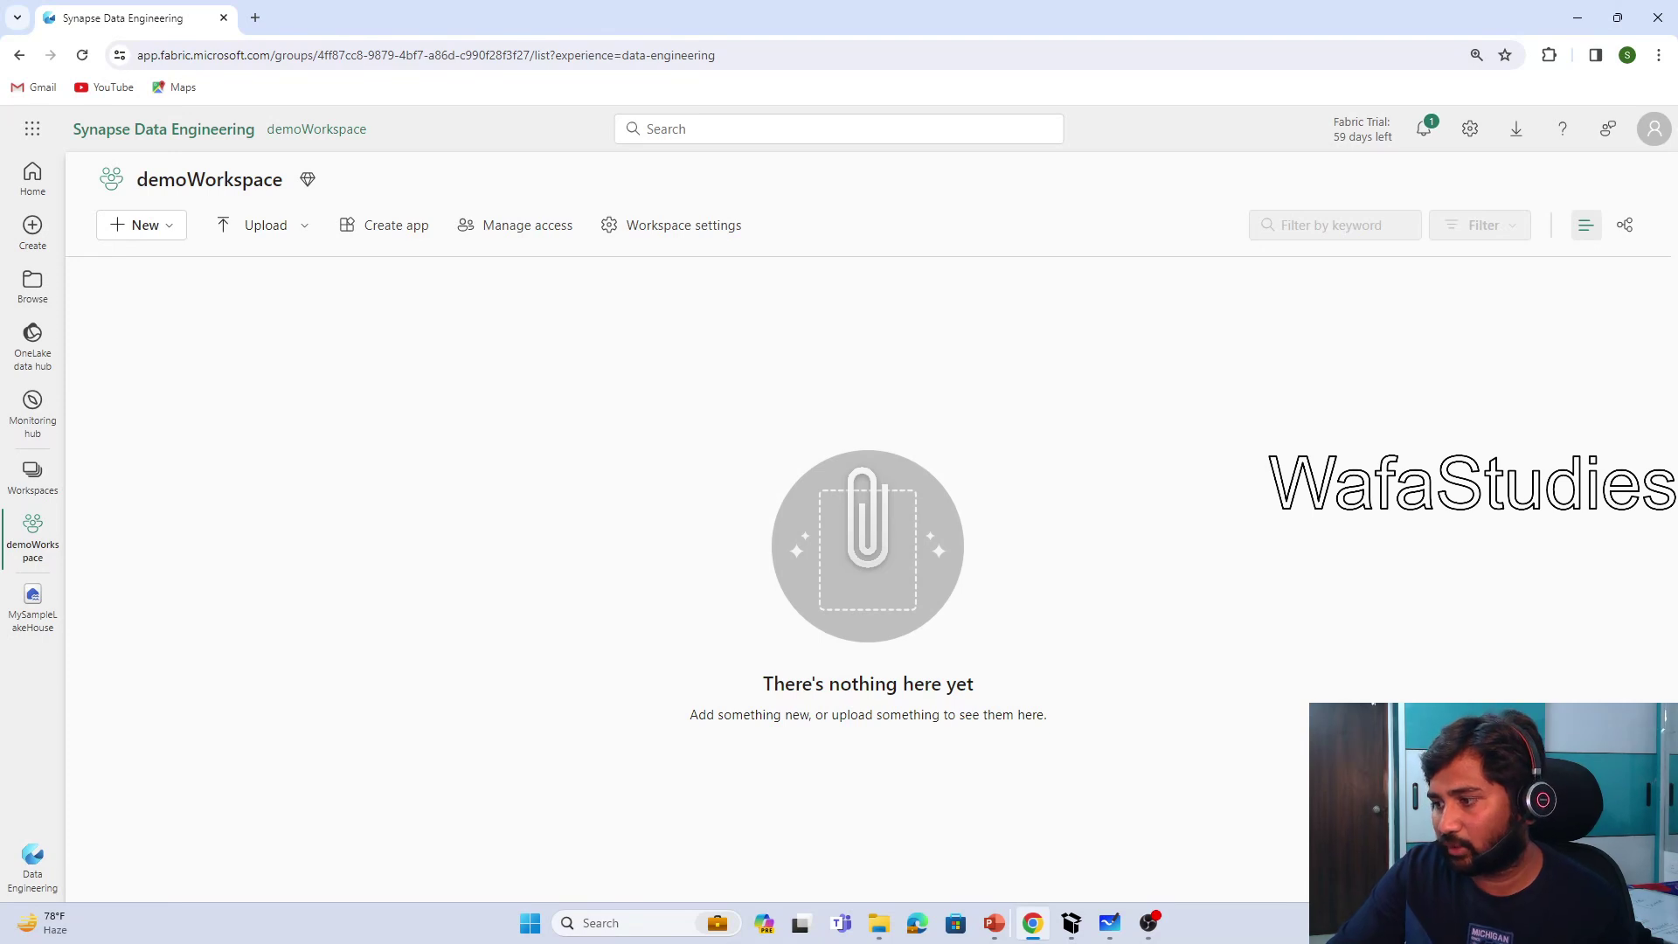
{"action": "left_click", "coordinate": [878, 924]}
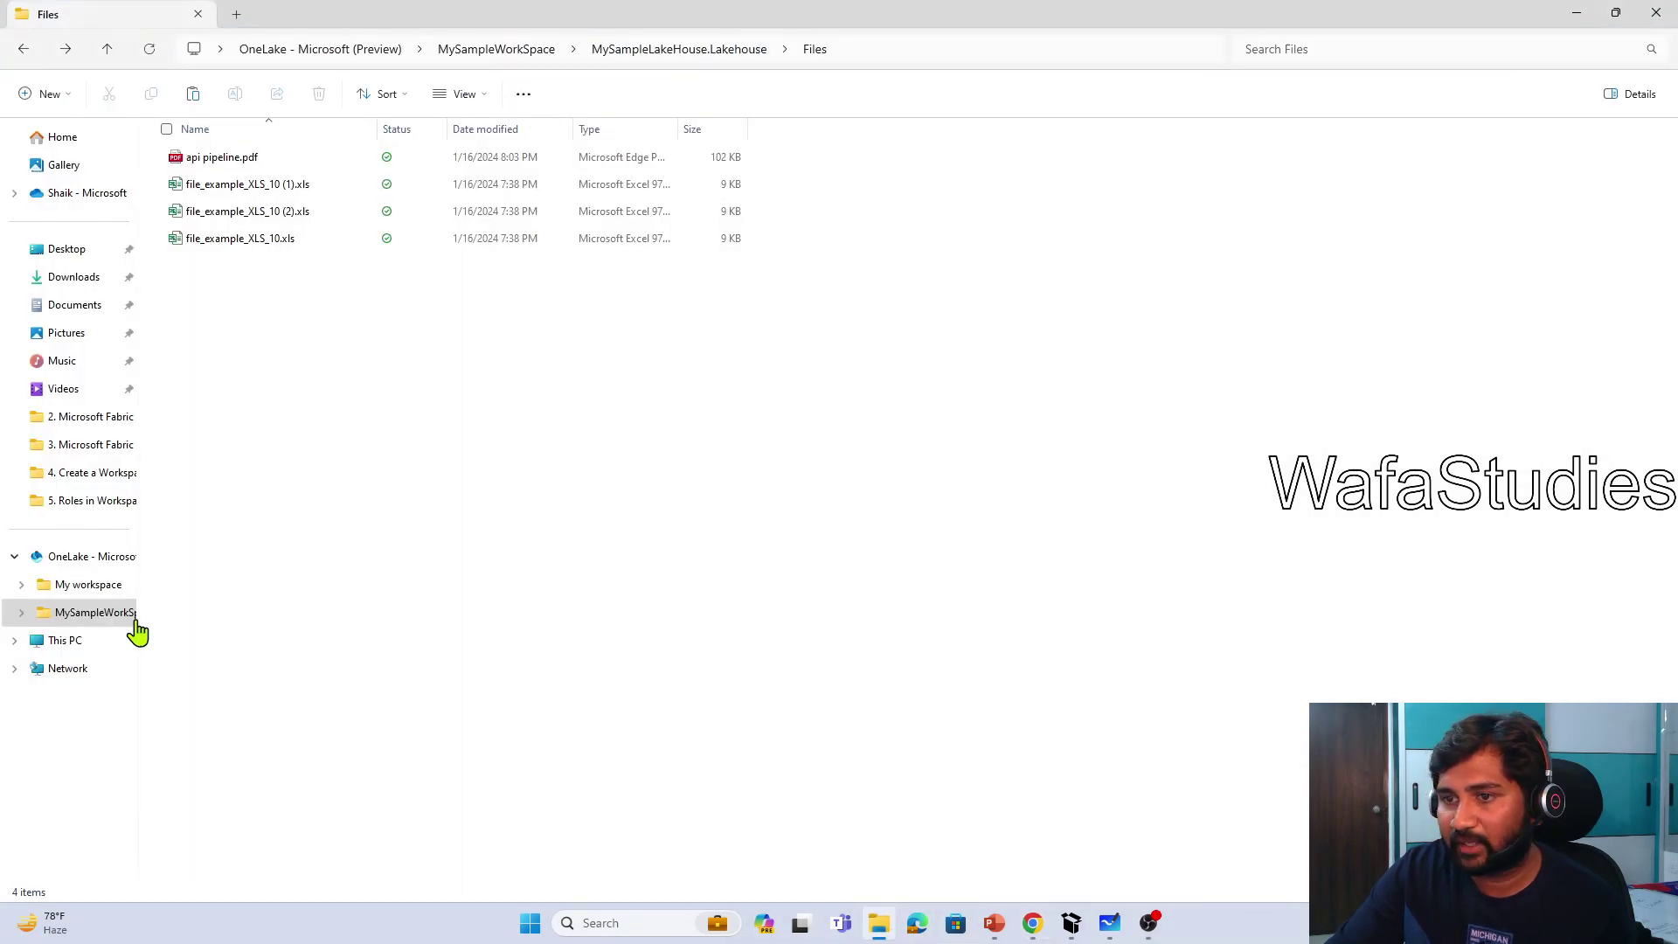
Step: Go up to the OneLake root showing My workspace and MySampleWorkSpace, then return to Chrome
{"action": "left_click", "coordinate": [75, 556]}
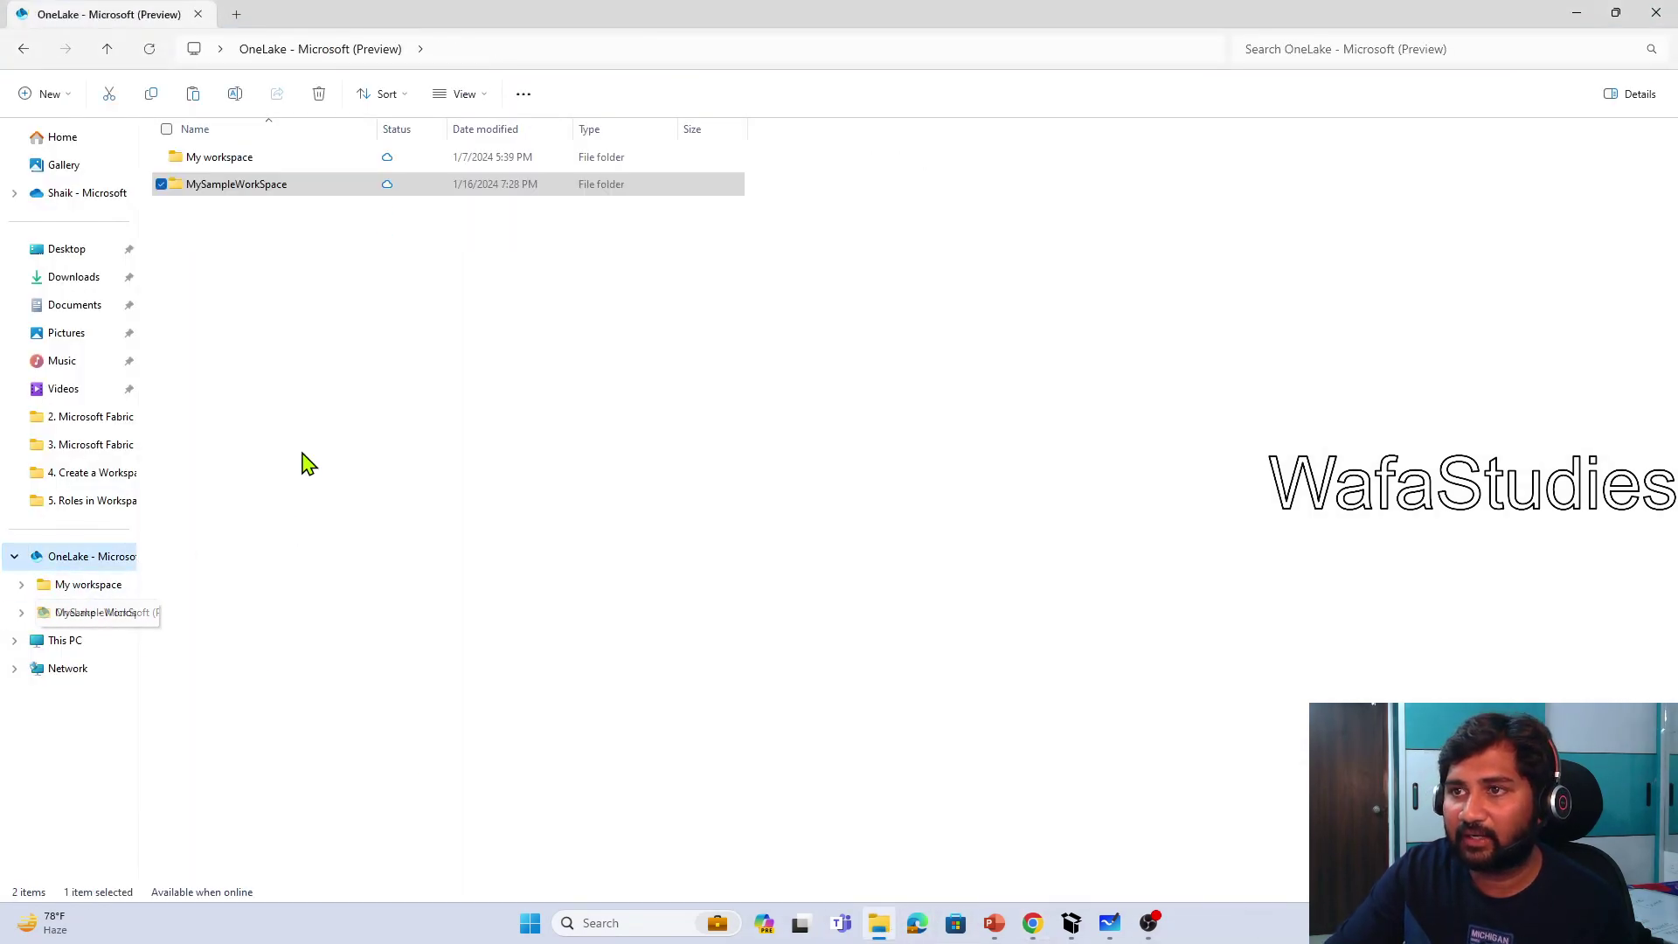
{"action": "left_click", "coordinate": [271, 337]}
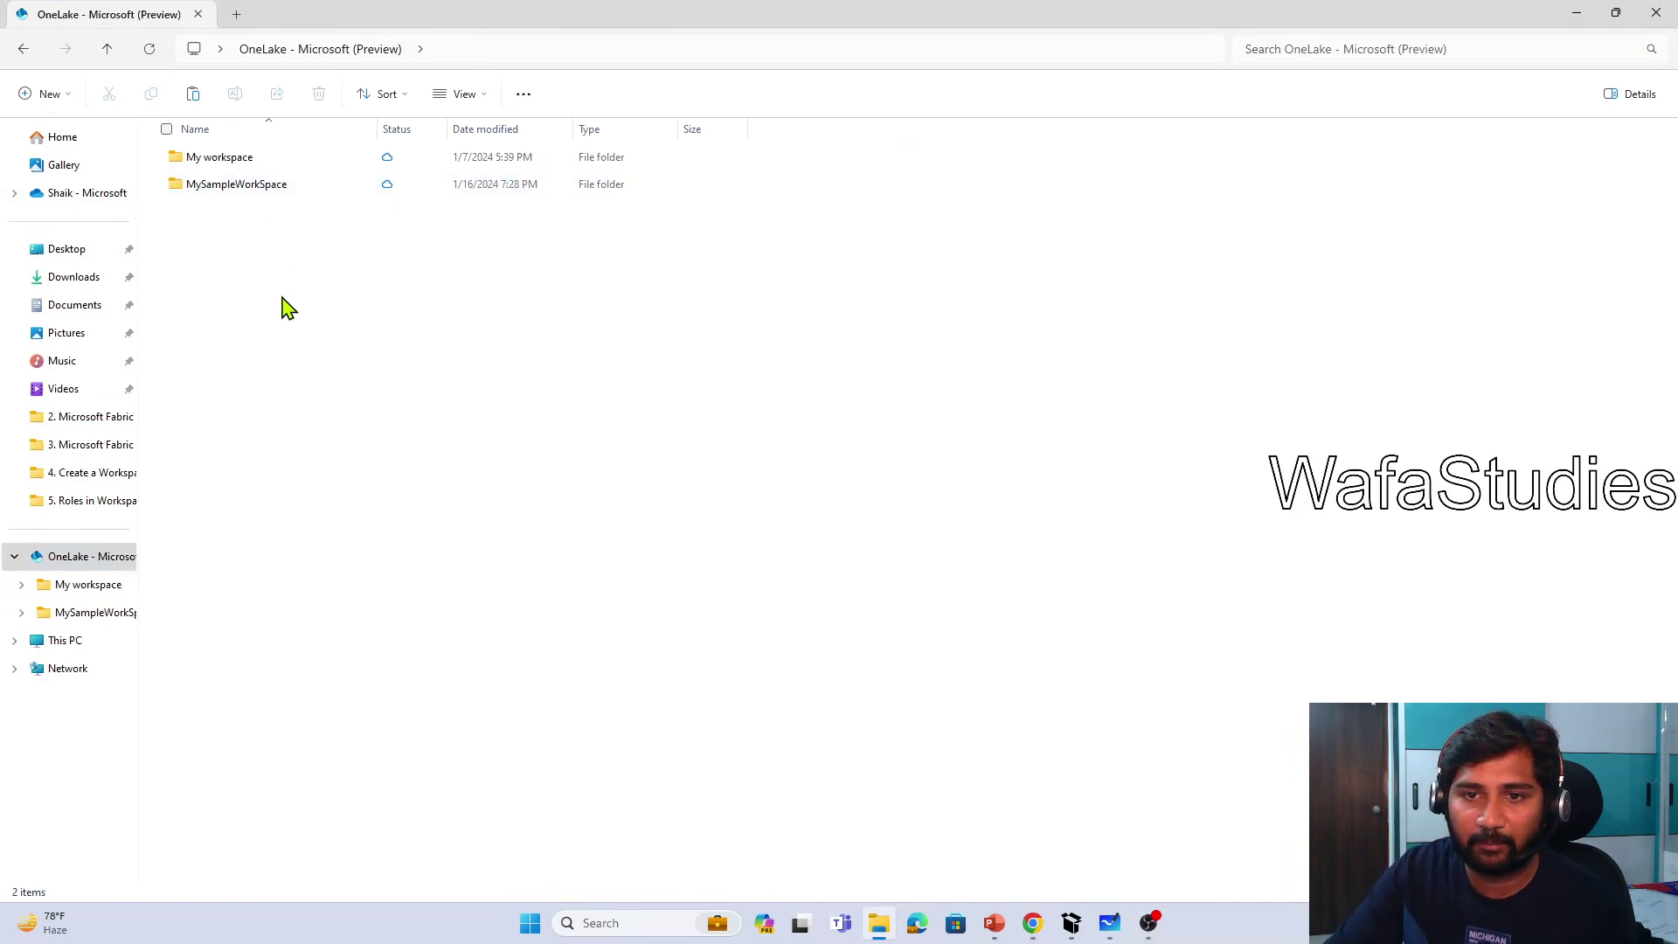
{"action": "key", "text": "alt+Tab"}
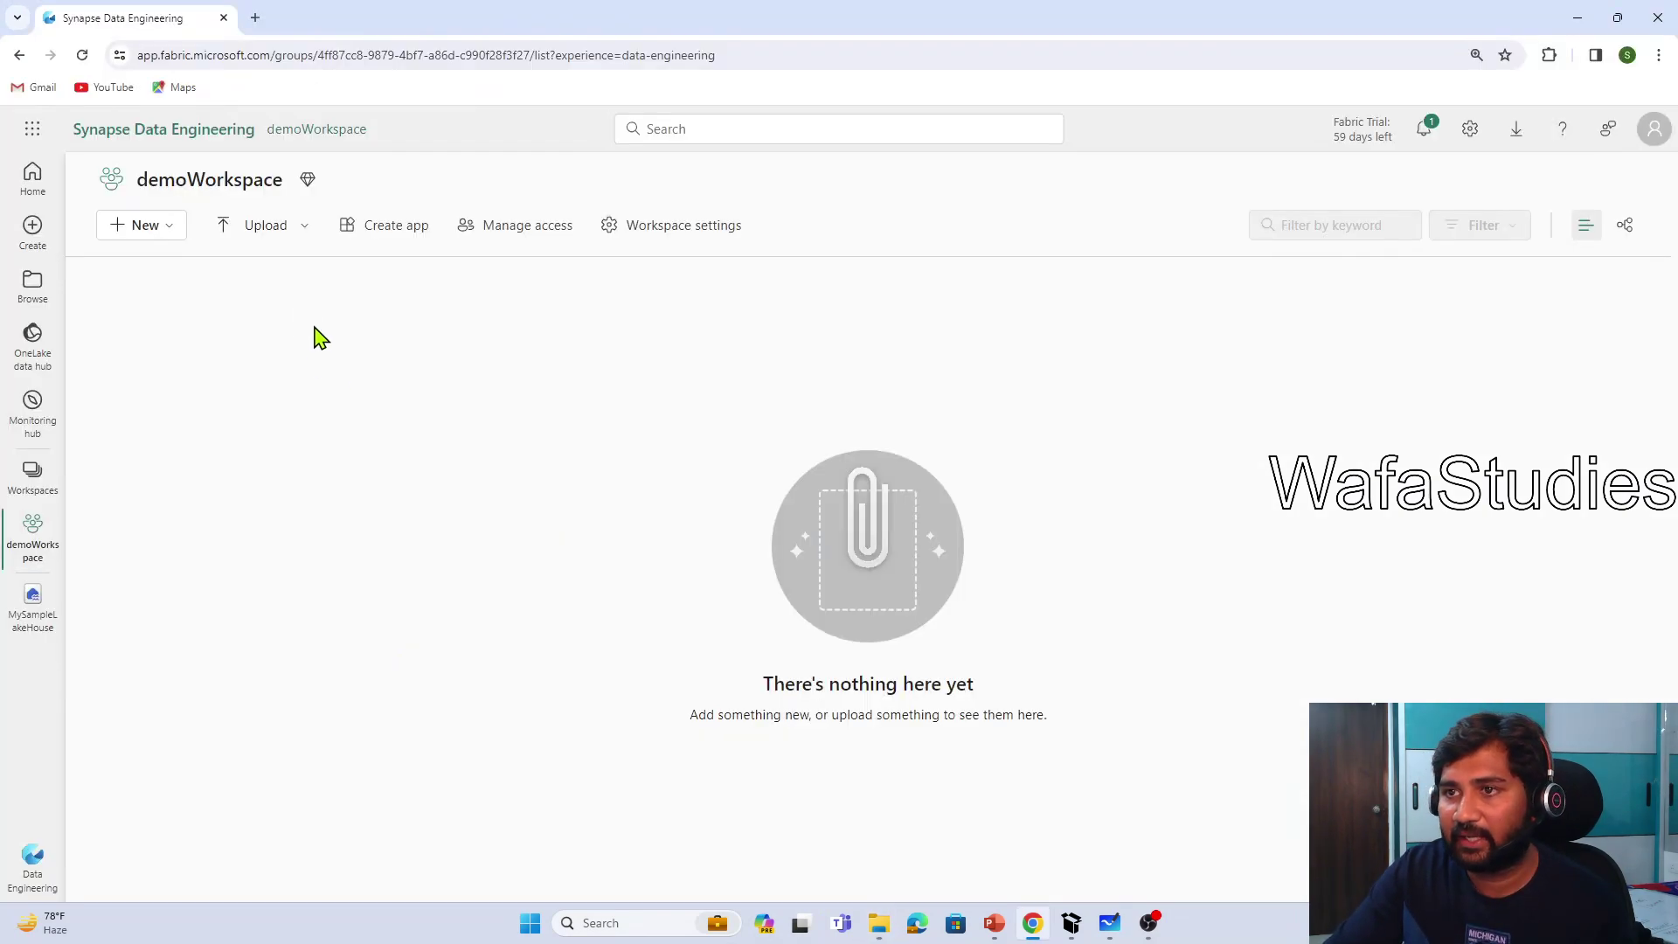
Step: Create a lakehouse named sampleLakeHouse in demoWorkspace via New > Lakehouse
{"action": "left_click", "coordinate": [169, 234]}
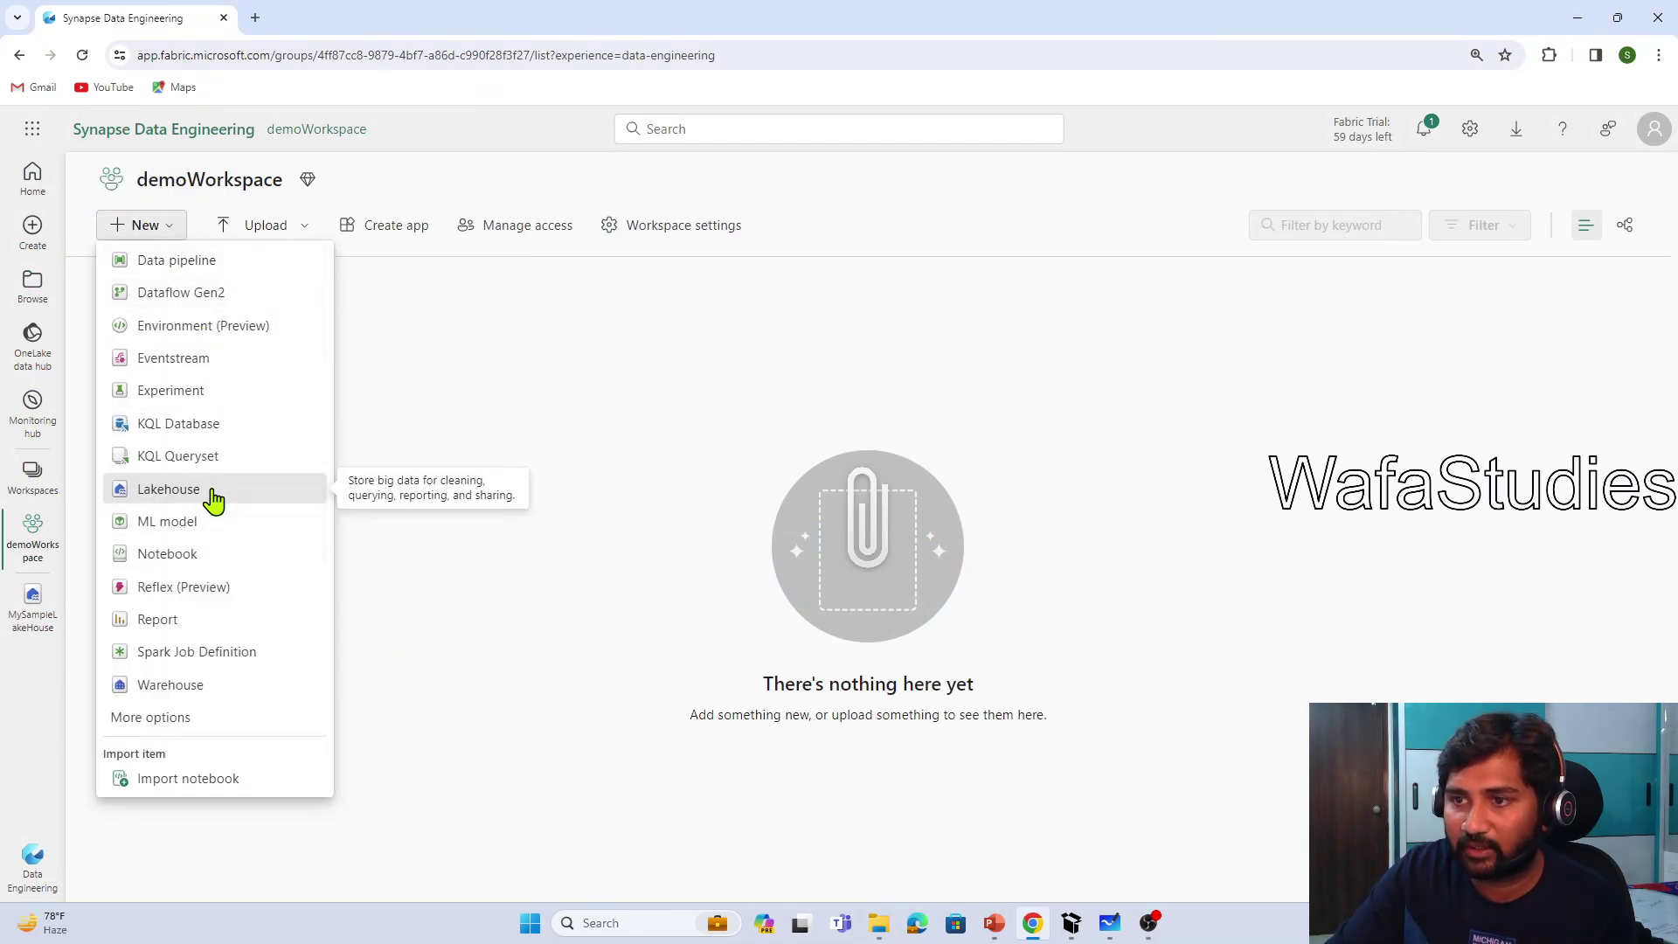
{"action": "left_click", "coordinate": [168, 489]}
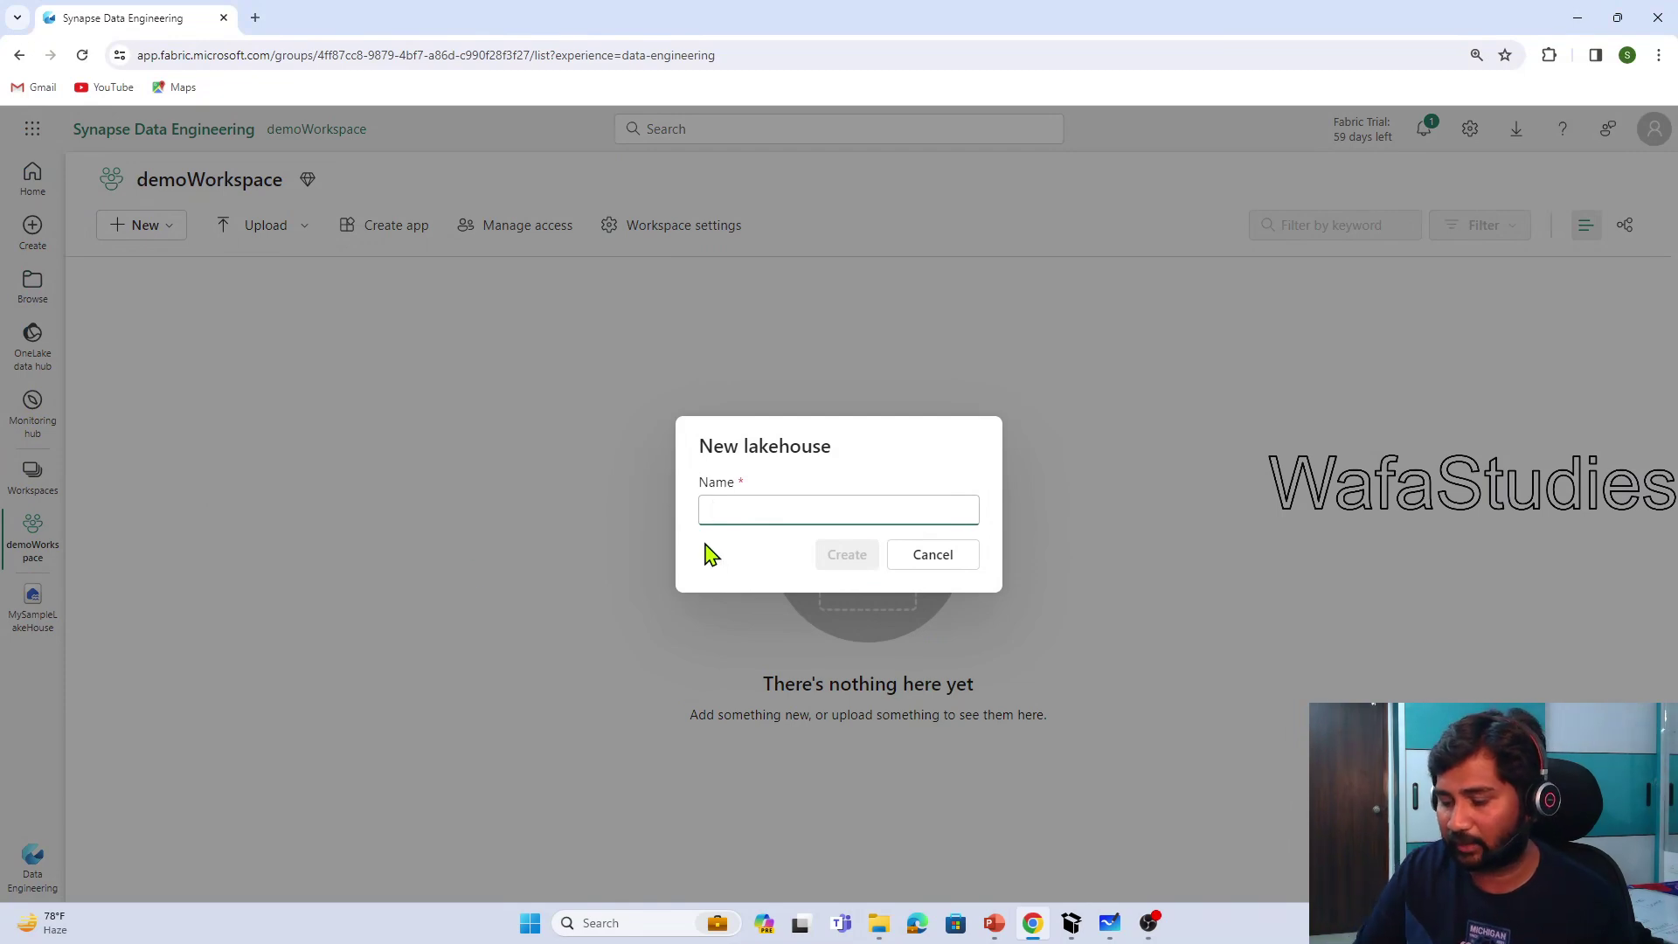
{"action": "type", "text": "sampleLakeHouse"}
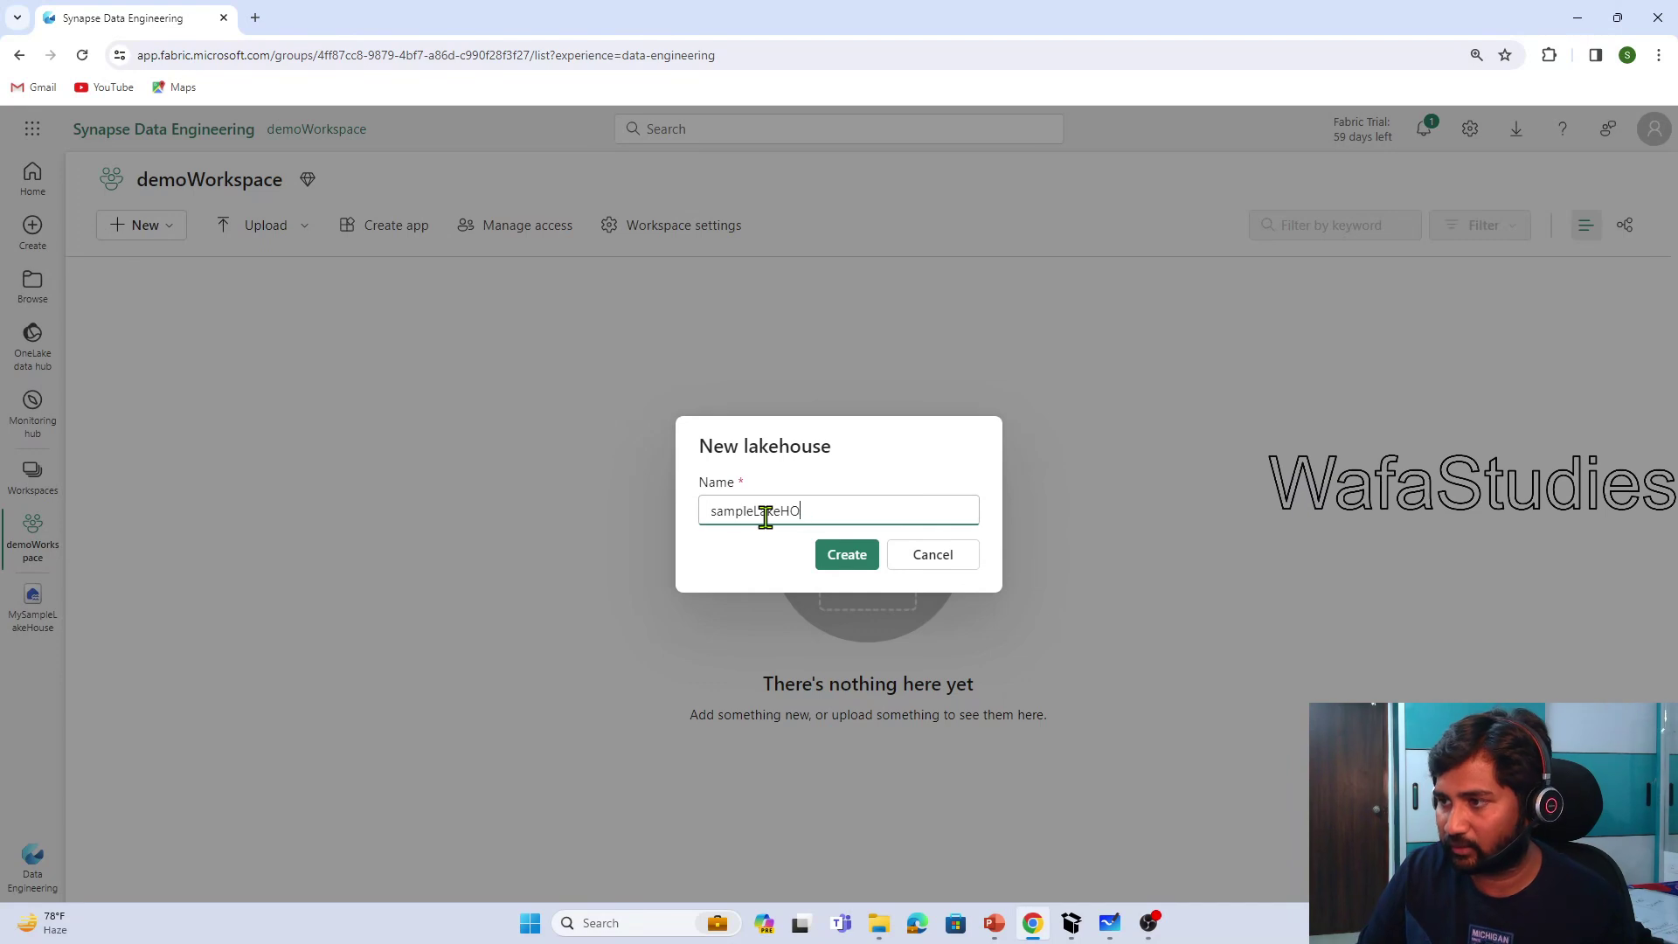
{"action": "left_click", "coordinate": [844, 556]}
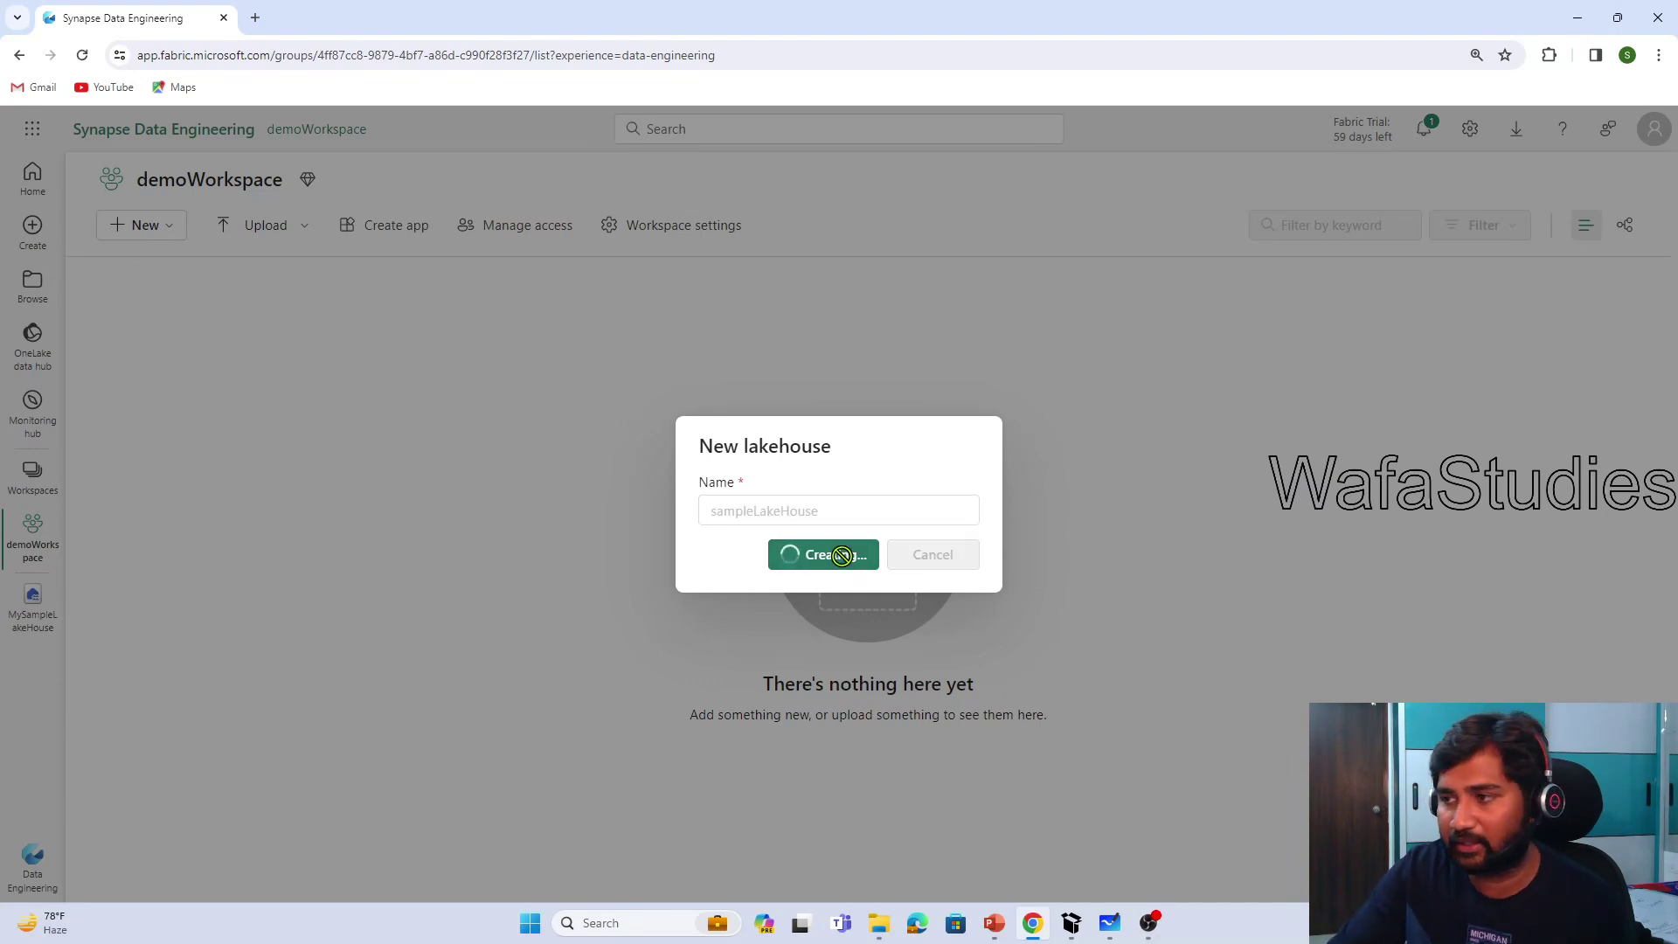